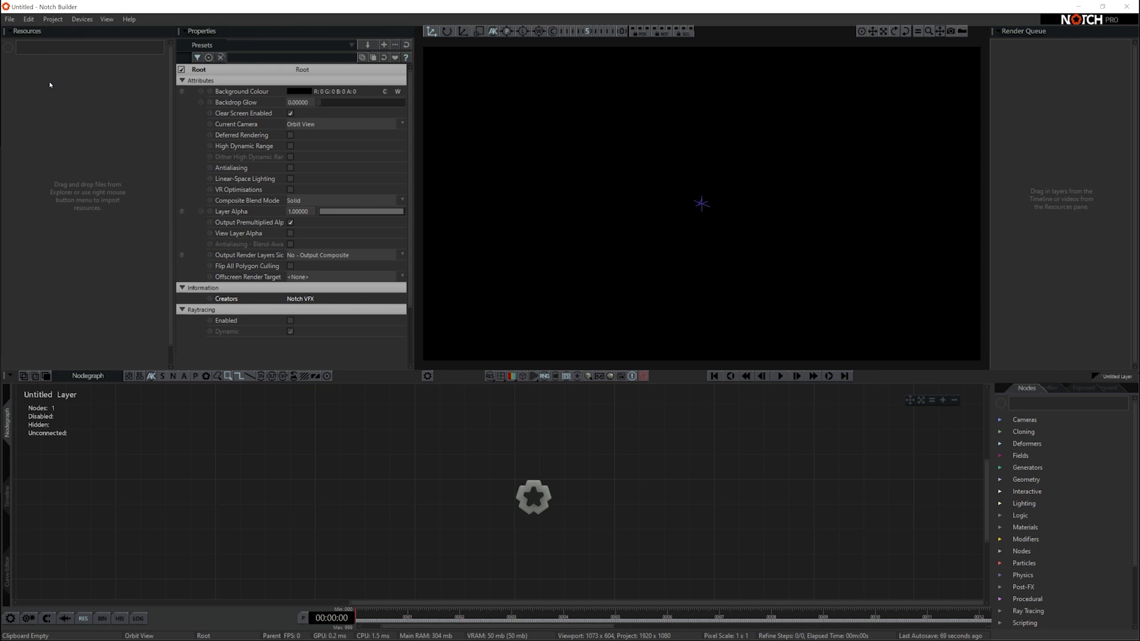
Import yeah2_000001.obj from the 04 smooth-edges capture folder as an OBJ sequence at scene scale .01.
{"action": "right_click", "coordinate": [42, 79]}
{"action": "mouse_move", "coordinate": [136, 83]}
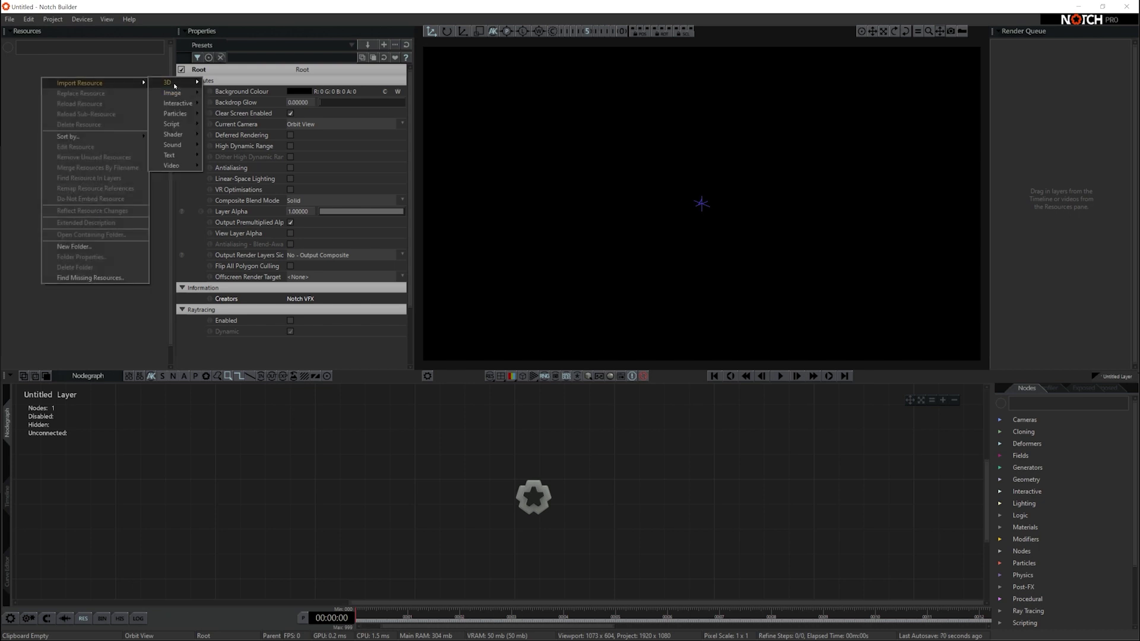
{"action": "mouse_move", "coordinate": [175, 86]}
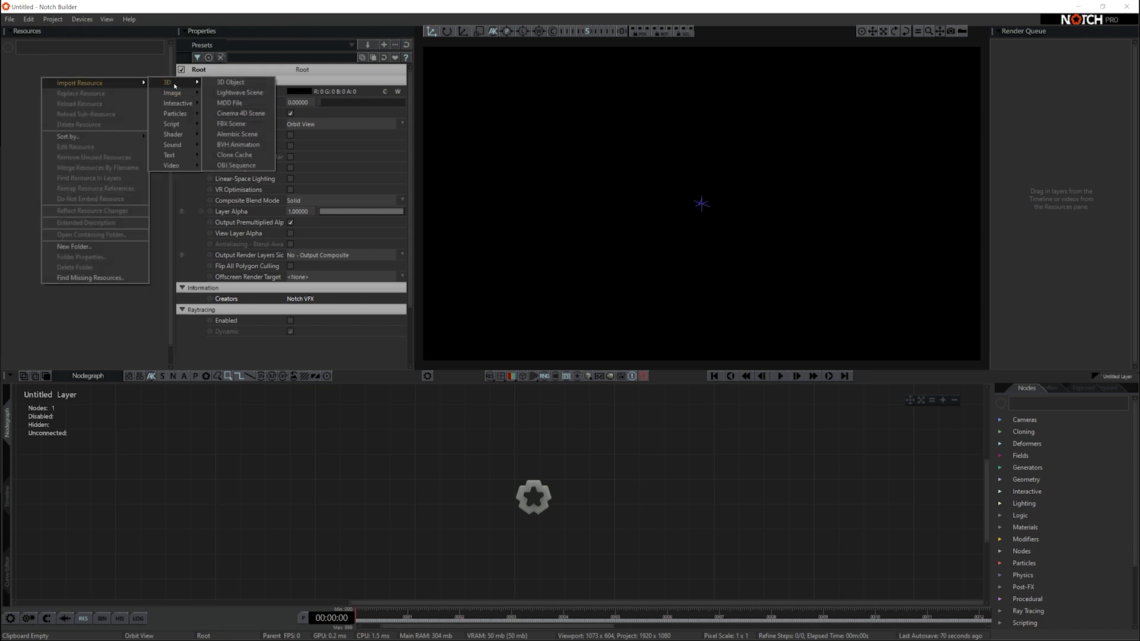
{"action": "left_click", "coordinate": [237, 166]}
{"action": "left_click", "coordinate": [735, 268]}
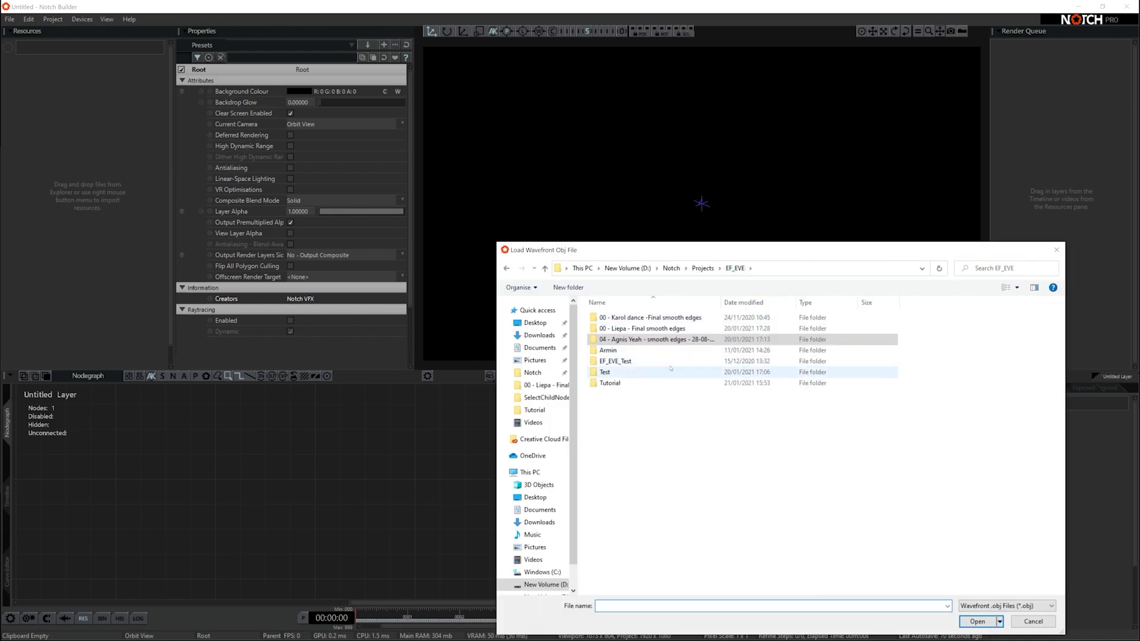
{"action": "left_click", "coordinate": [629, 340]}
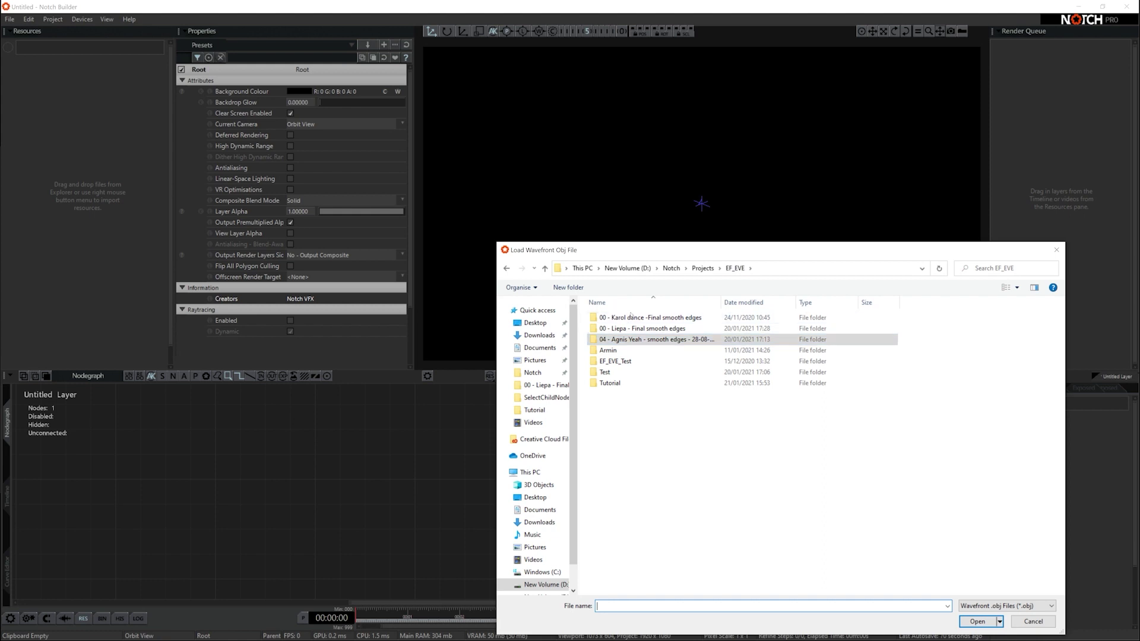
{"action": "double_click", "coordinate": [643, 340]}
{"action": "left_click", "coordinate": [617, 334]}
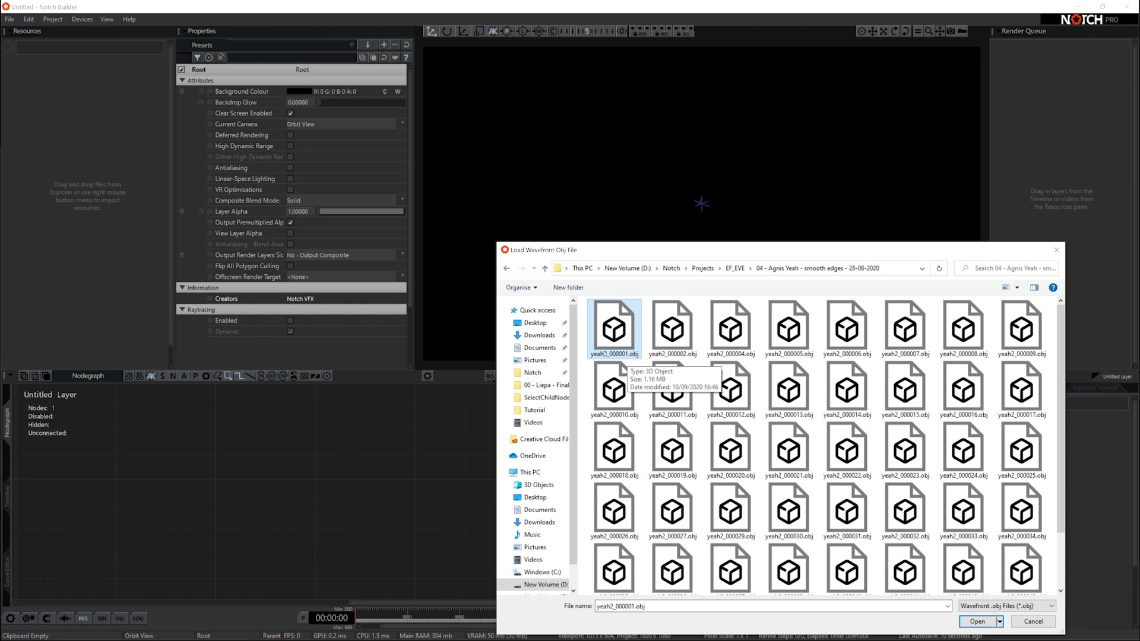
{"action": "double_click", "coordinate": [627, 354]}
{"action": "type", "text": ".01"}
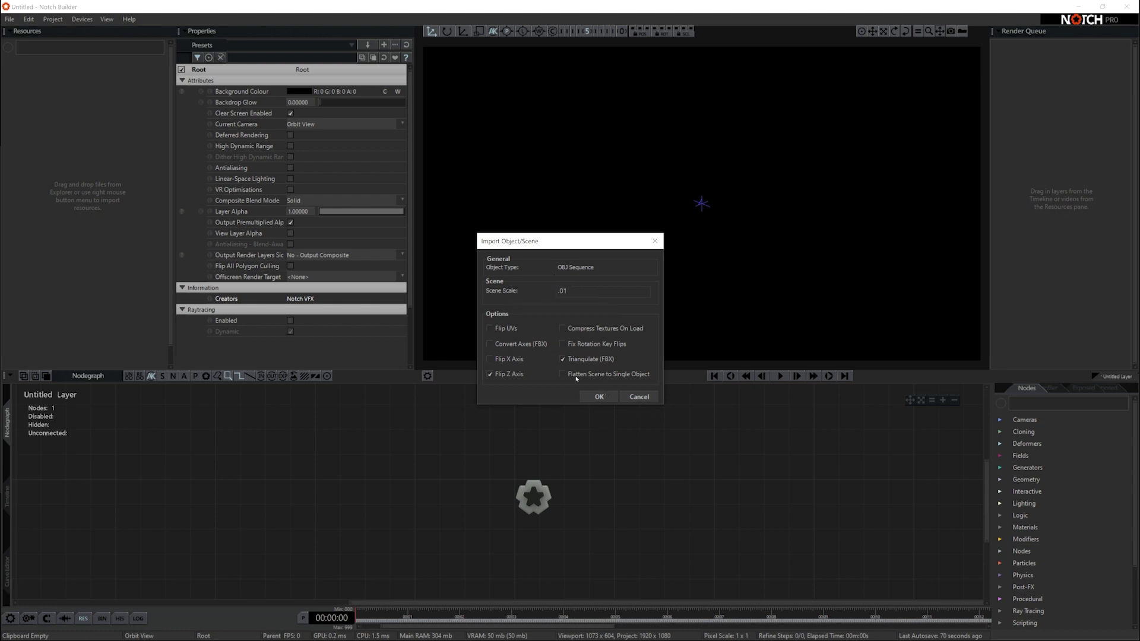
Confirm the import, drop the yeah2 scene into the node graph, and play the figure's animation.
{"action": "left_click", "coordinate": [600, 397]}
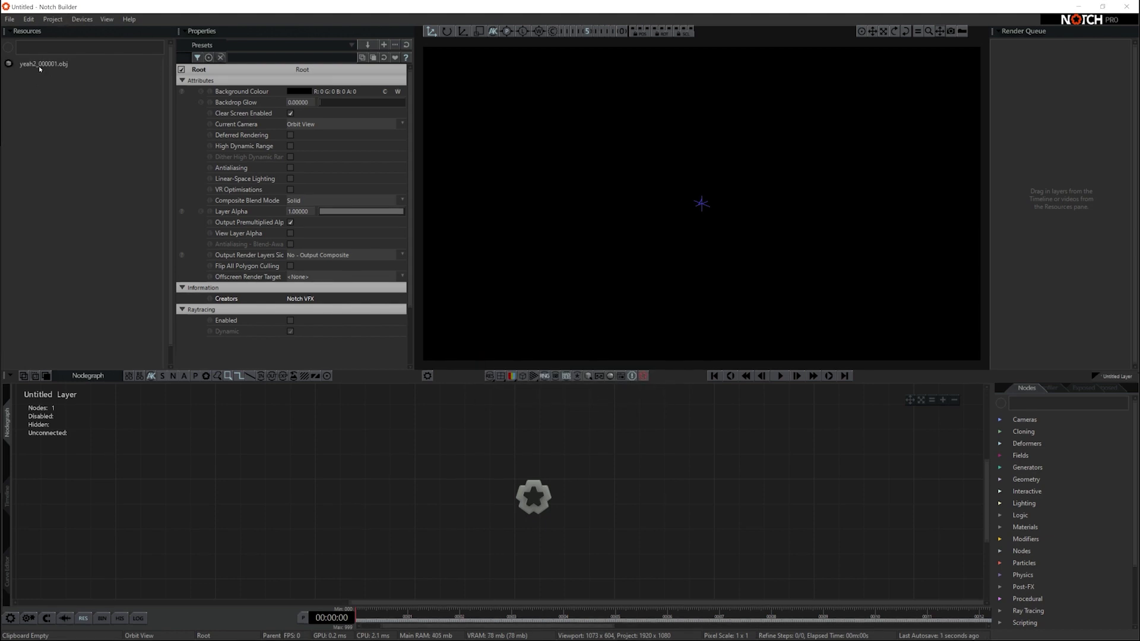
{"action": "left_click_drag", "start_coordinate": [40, 68], "coordinate": [602, 461]}
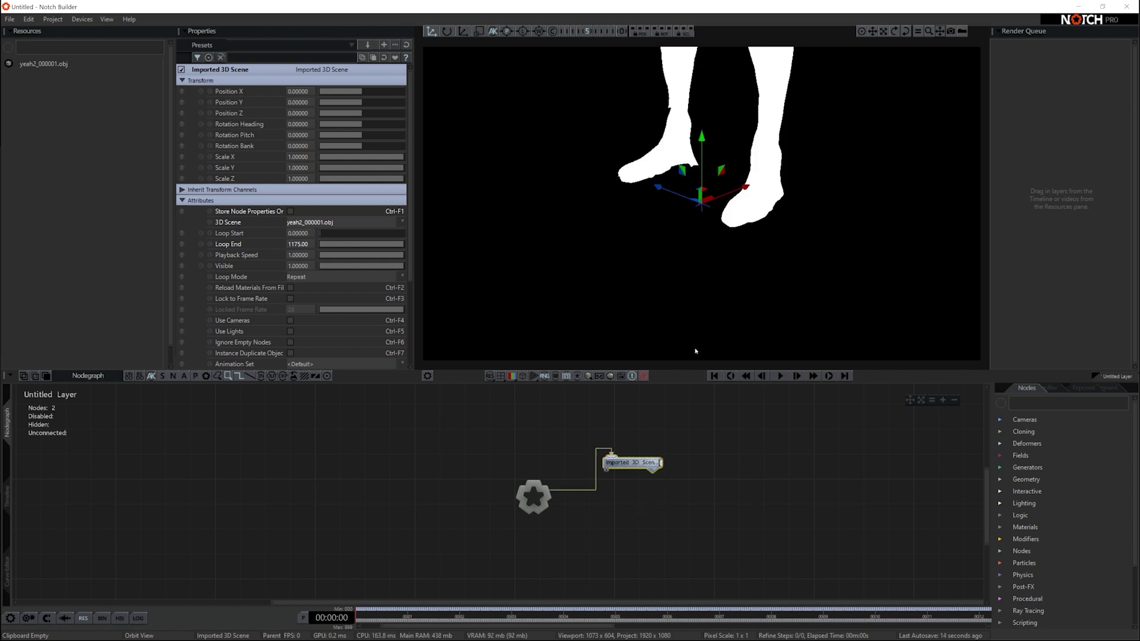
{"action": "left_click_drag", "start_coordinate": [695, 350], "coordinate": [724, 228]}
{"action": "key", "text": "space"}
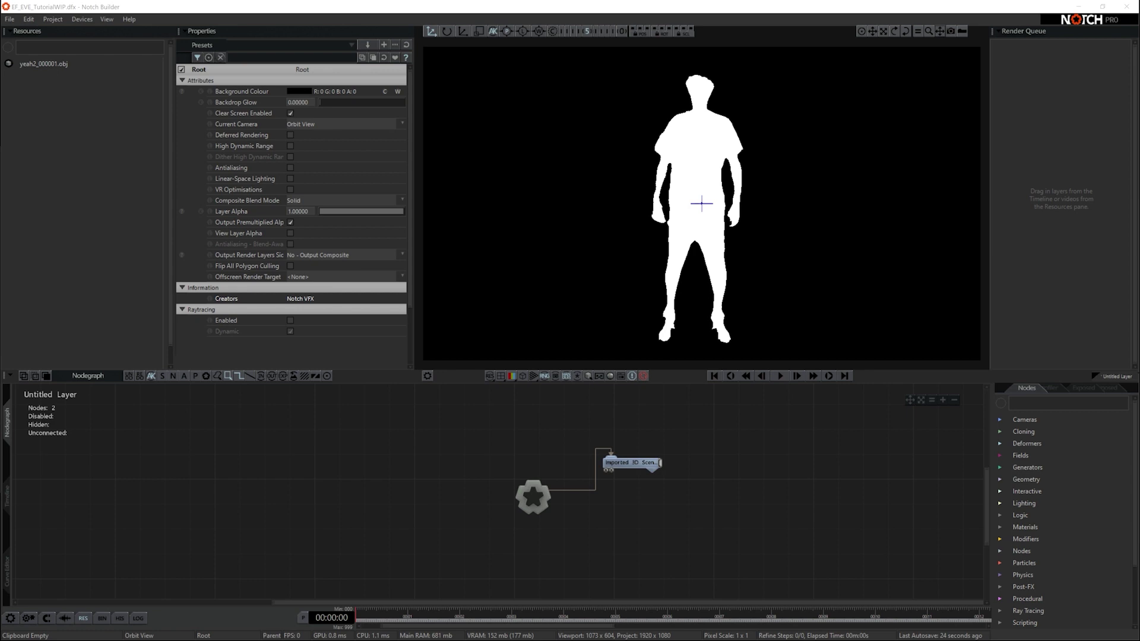
Import yeah2_000001_texture.jpeg as an image sequence resource at 30 fps.
{"action": "right_click", "coordinate": [32, 88]}
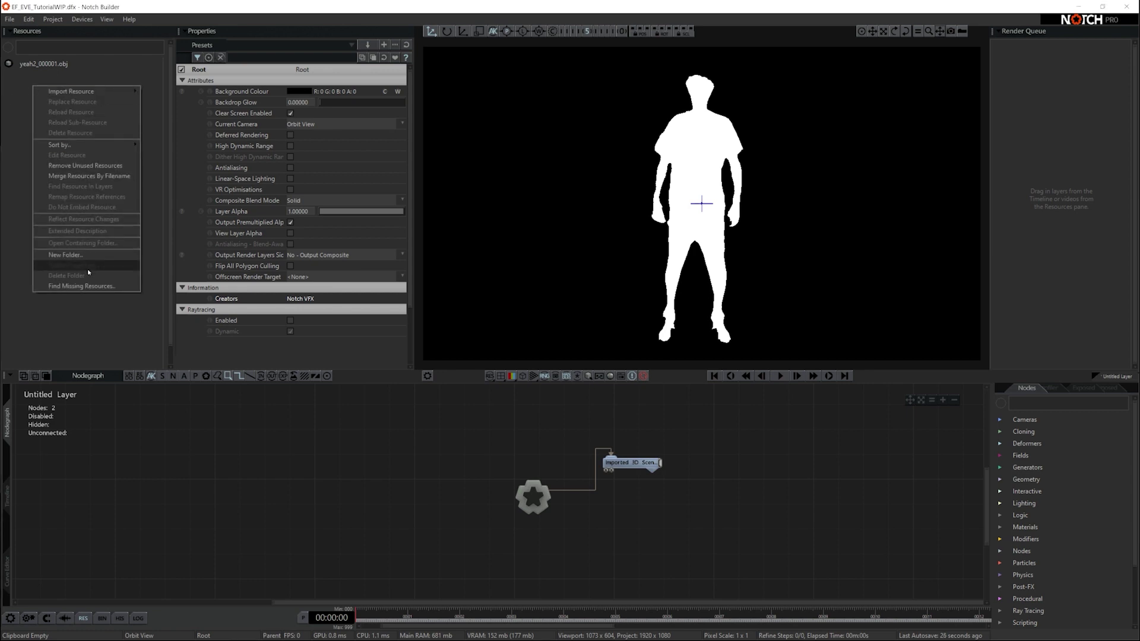
{"action": "mouse_move", "coordinate": [94, 95]}
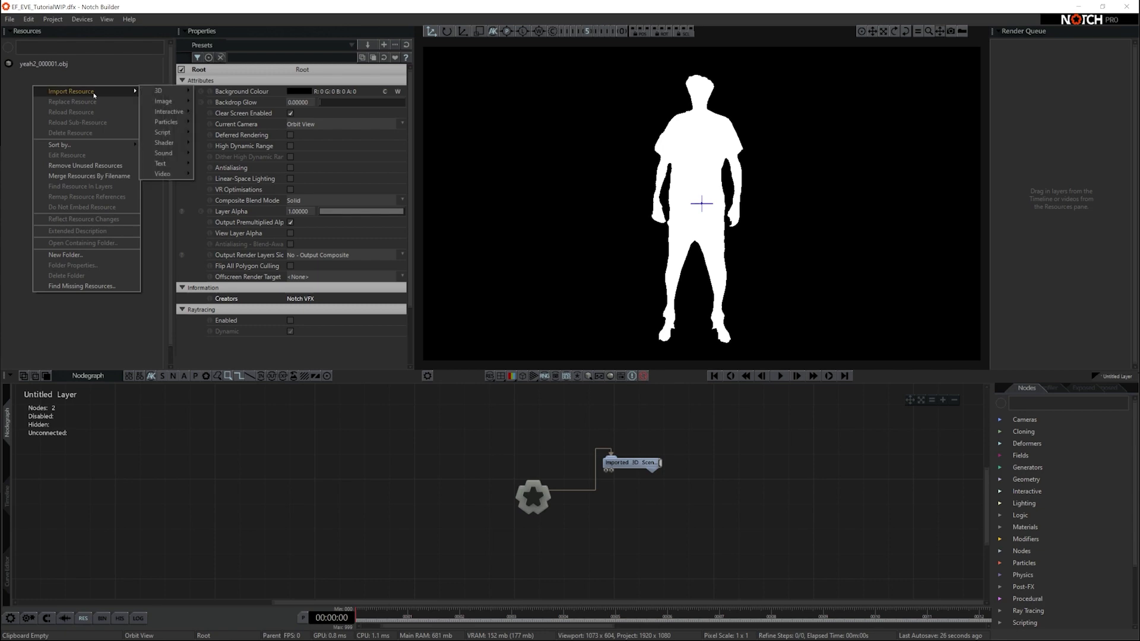
{"action": "mouse_move", "coordinate": [175, 174]}
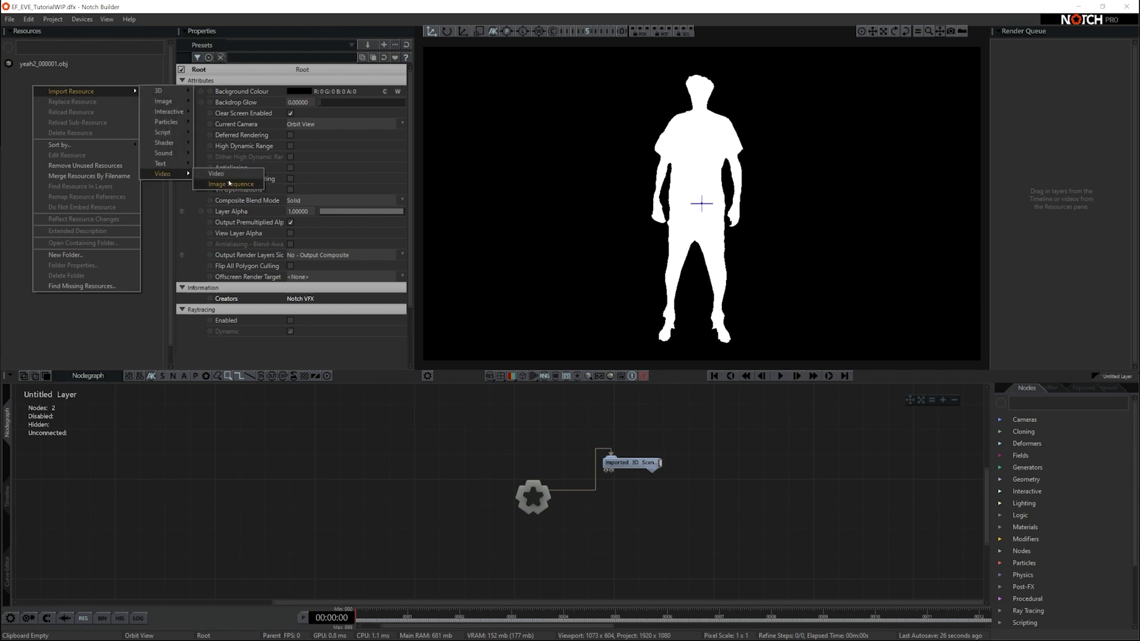
{"action": "left_click", "coordinate": [224, 185]}
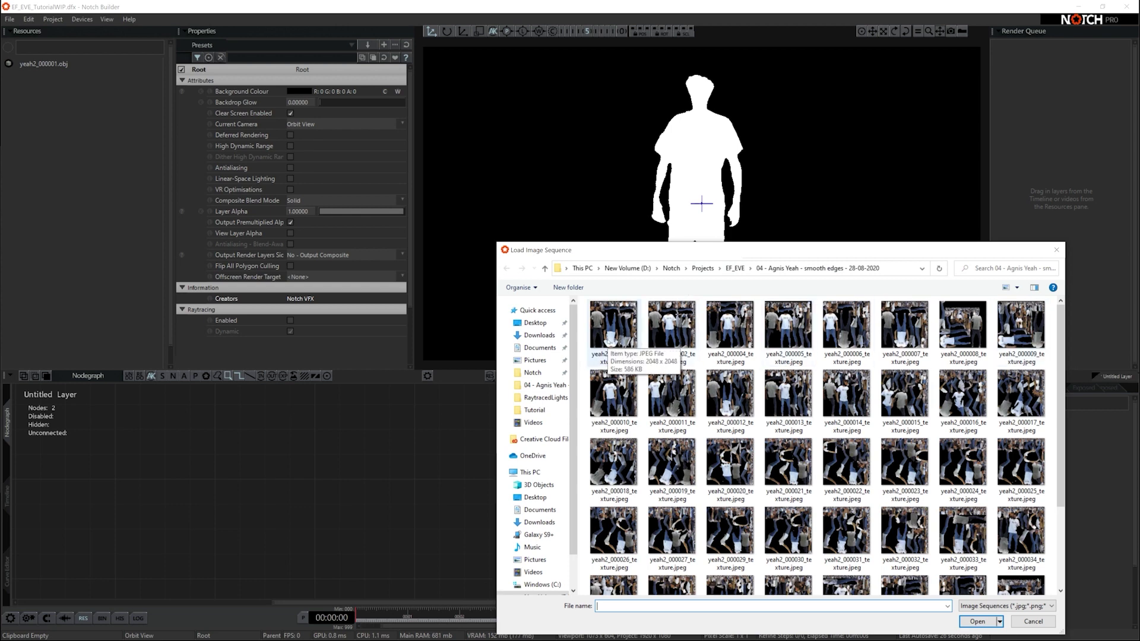
{"action": "left_click", "coordinate": [618, 333]}
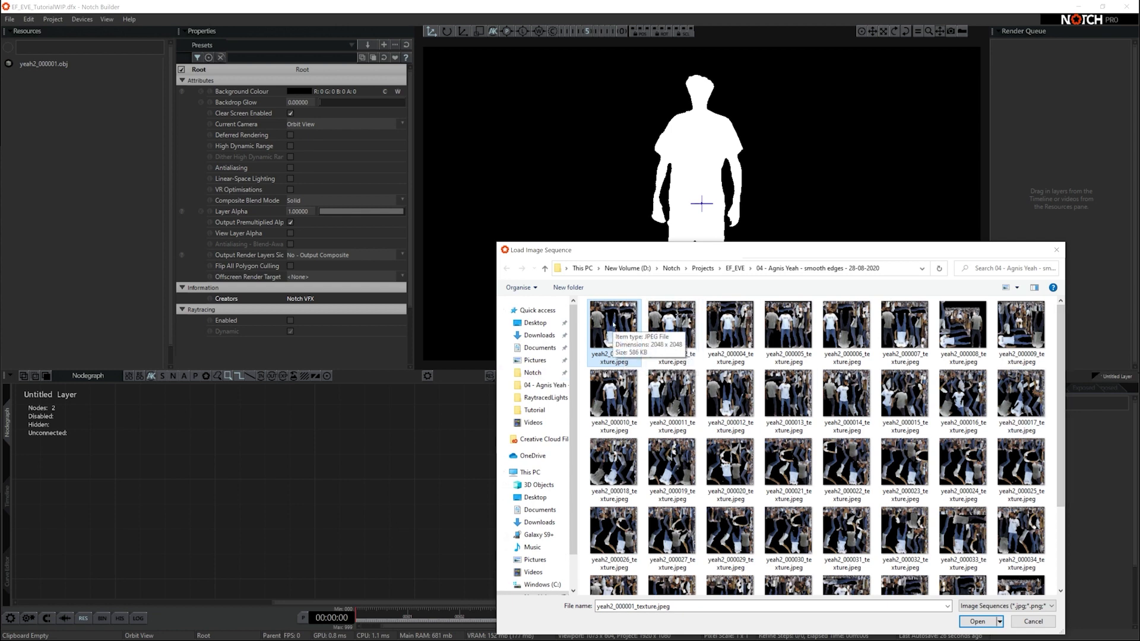
{"action": "left_click", "coordinate": [973, 622]}
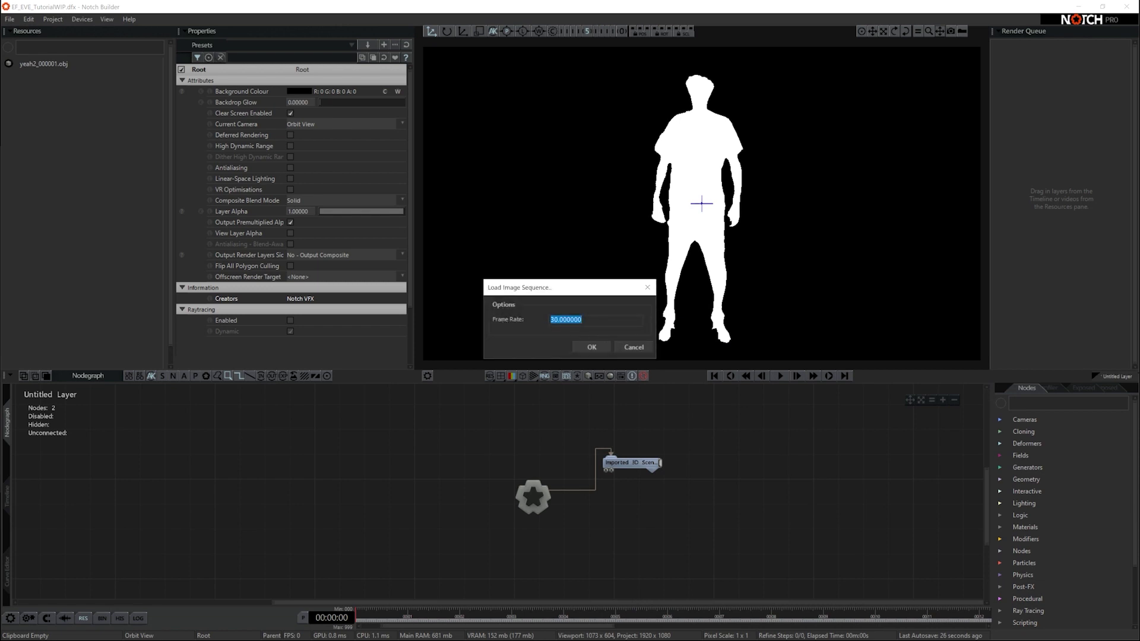
{"action": "left_click", "coordinate": [592, 348]}
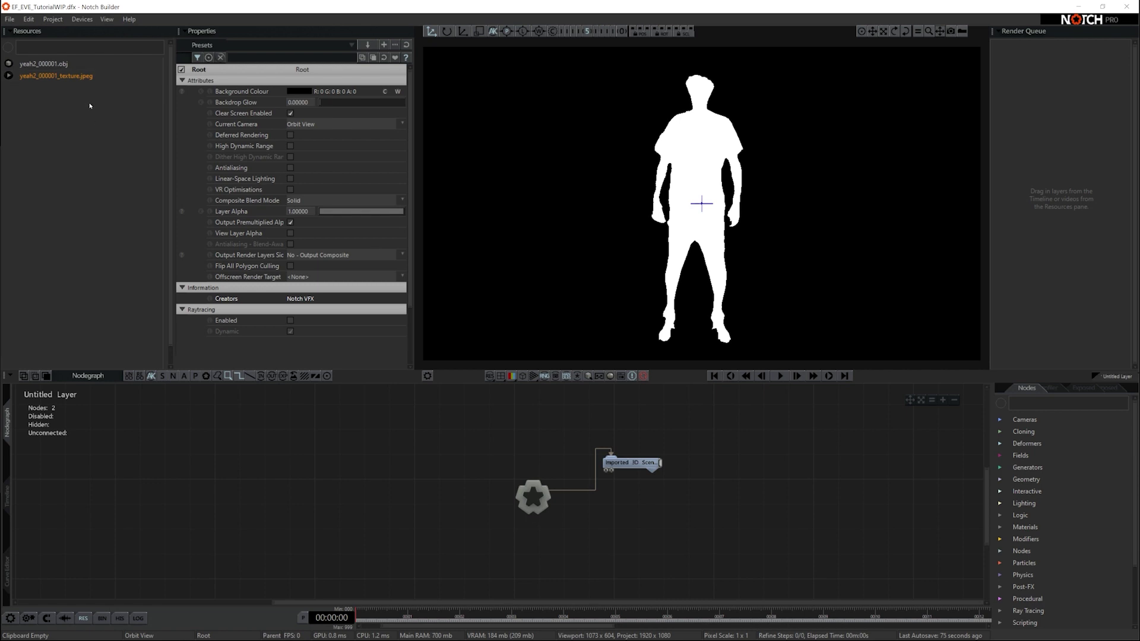
Send the texture sequence to the render queue and render it out as a transcoded .mov.
{"action": "right_click", "coordinate": [62, 78]}
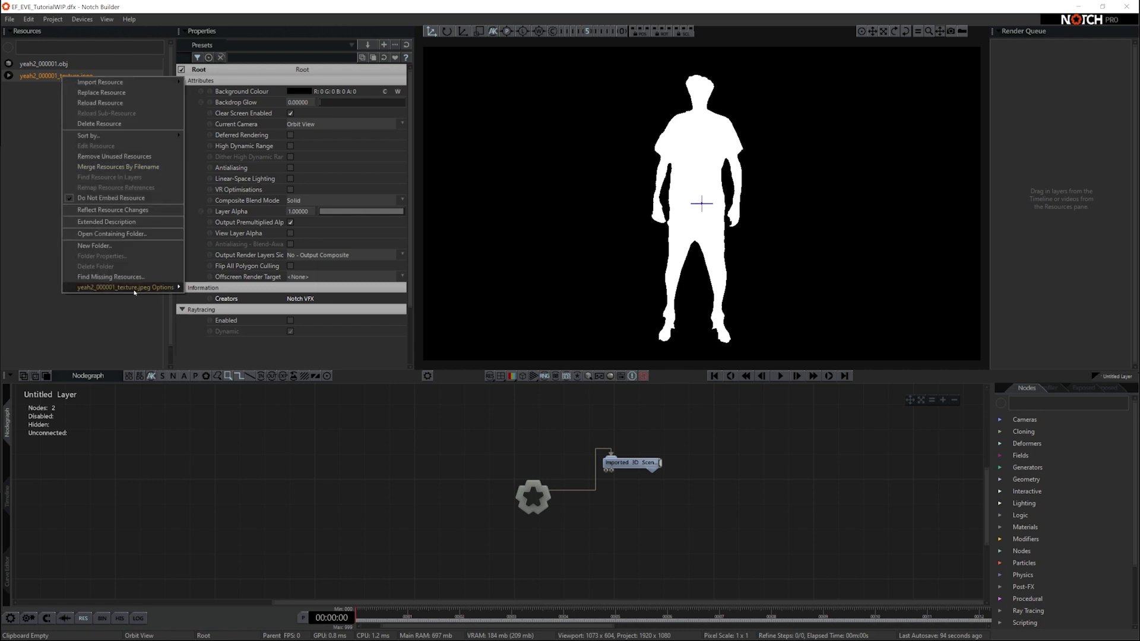
{"action": "mouse_move", "coordinate": [121, 287]}
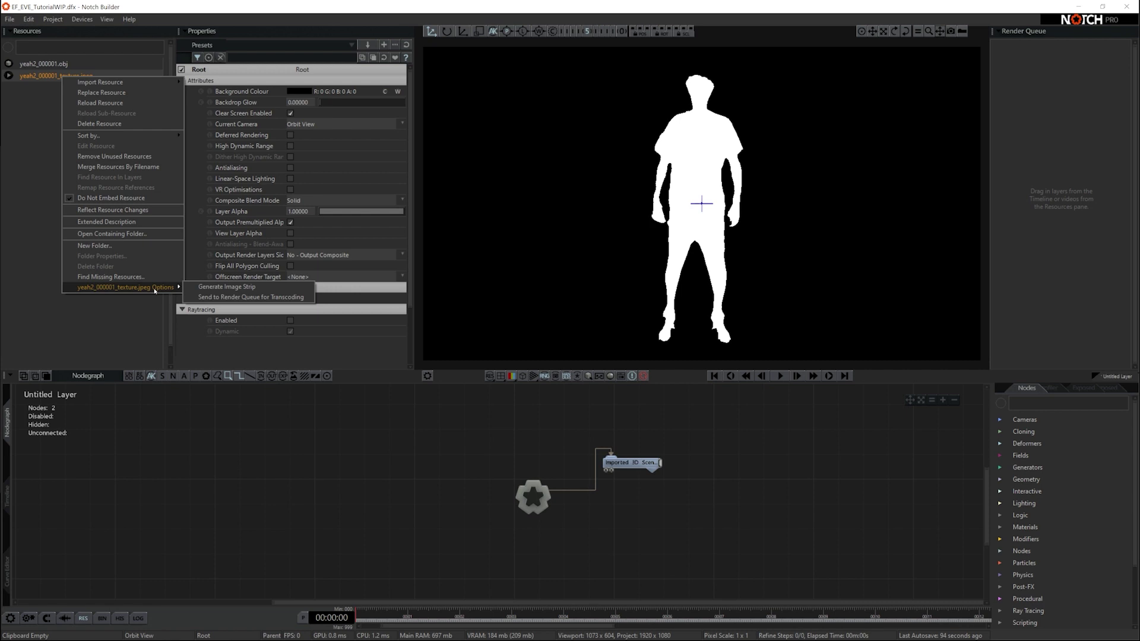
{"action": "left_click", "coordinate": [254, 298]}
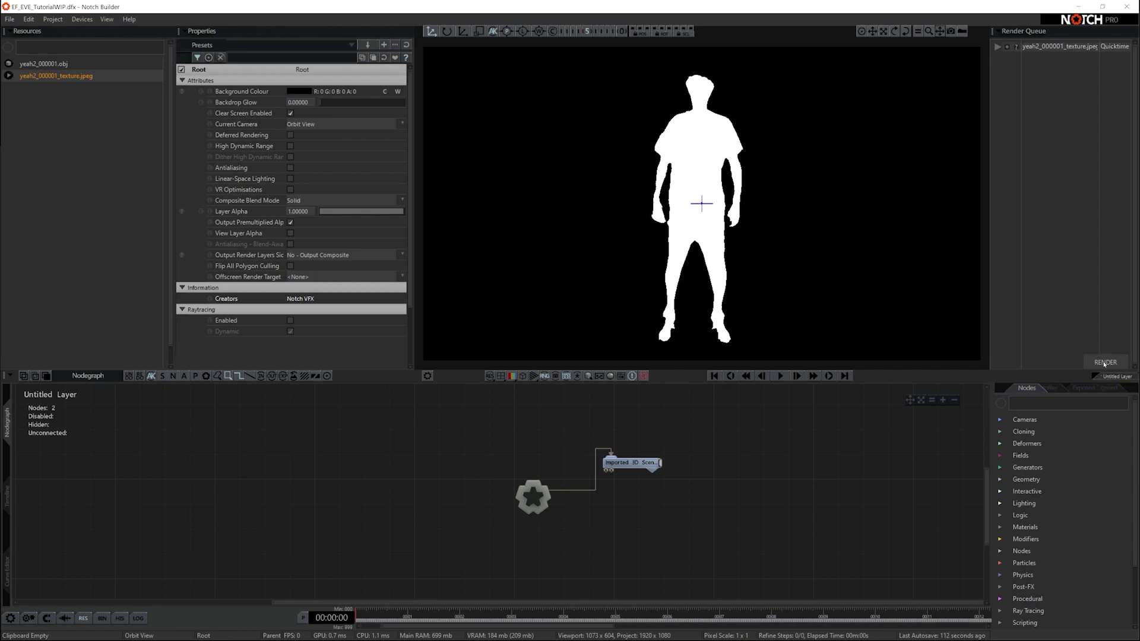
{"action": "left_click", "coordinate": [1104, 363]}
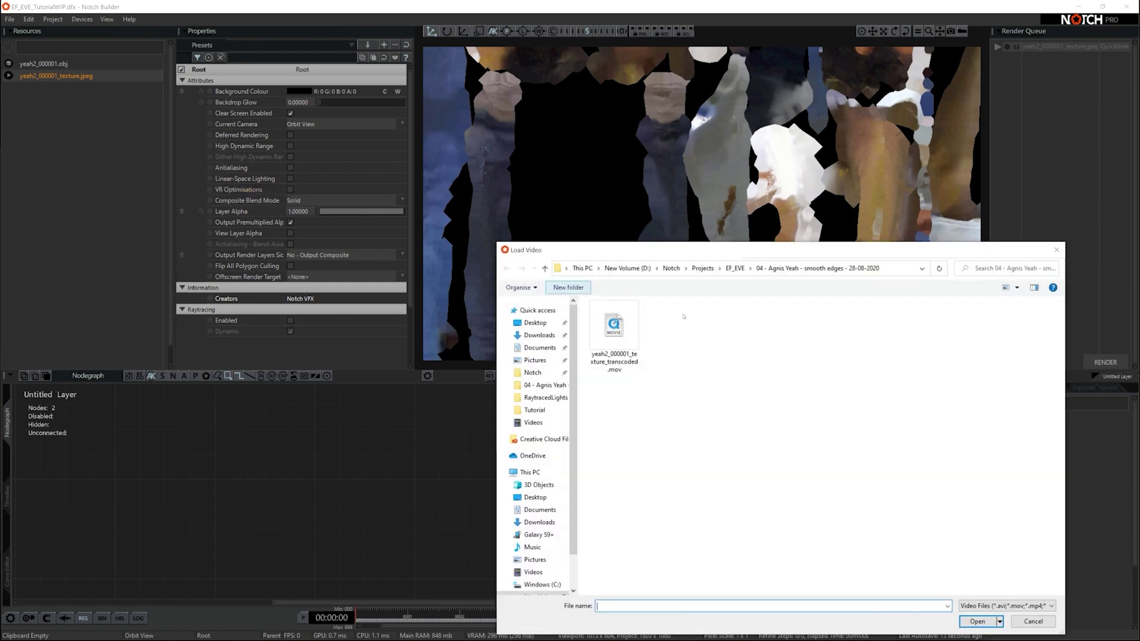
Load yeah2_000001_texture_transcoded.mov and drop it into the node graph as a Video Loader.
{"action": "left_click", "coordinate": [614, 335]}
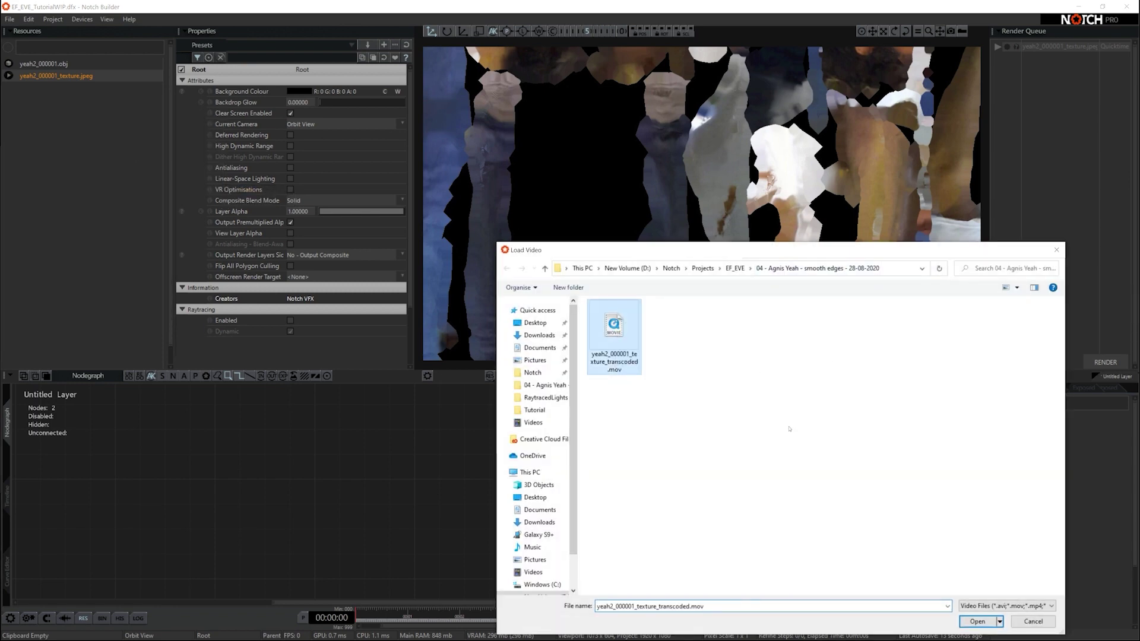
{"action": "left_click", "coordinate": [976, 621]}
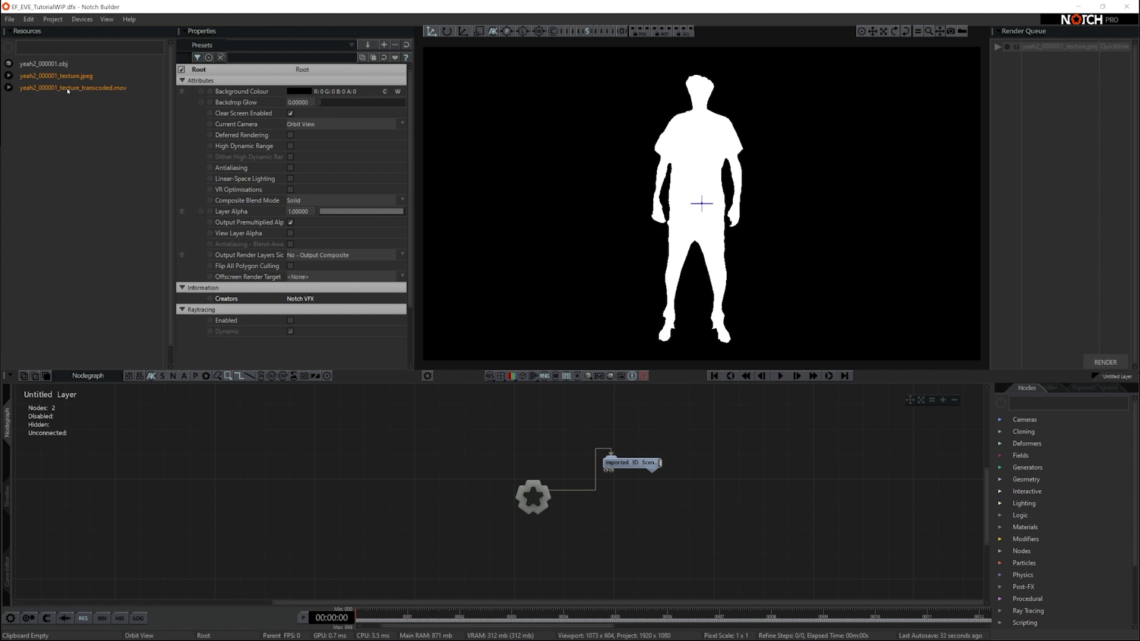
{"action": "left_click_drag", "start_coordinate": [67, 90], "coordinate": [518, 549]}
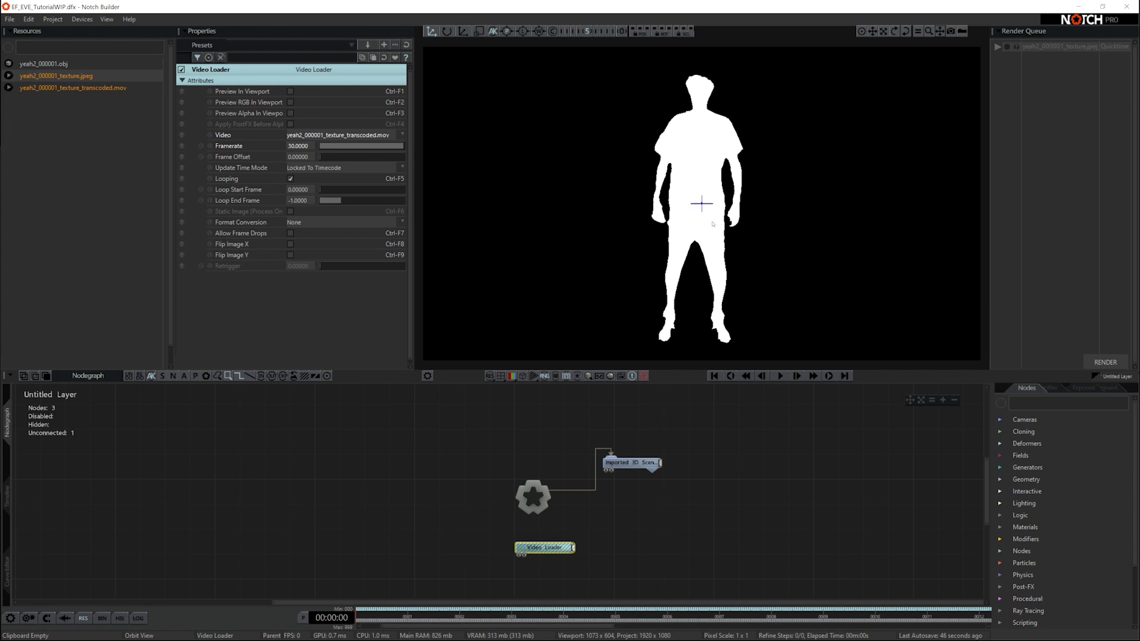
Add a Material node and wire the Video Loader into its Colour Texture input.
{"action": "left_click", "coordinate": [1012, 402]}
{"action": "type", "text": "mat"}
{"action": "left_click_drag", "start_coordinate": [1038, 479], "coordinate": [605, 472]}
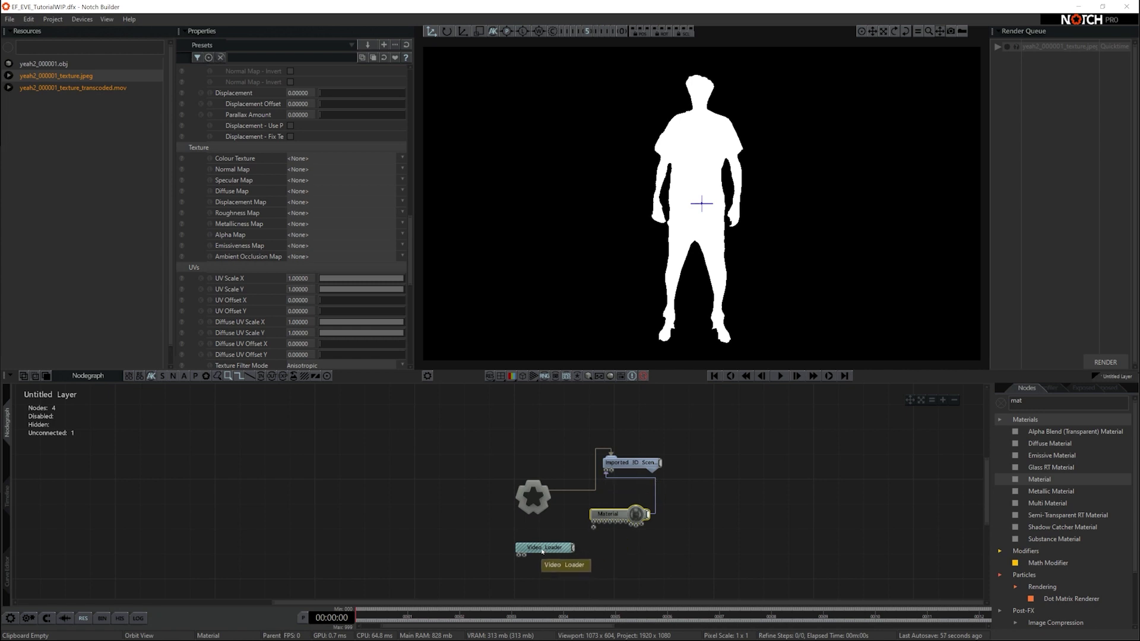
{"action": "left_click", "coordinate": [567, 548]}
{"action": "left_click_drag", "start_coordinate": [573, 547], "coordinate": [562, 527]}
{"action": "left_click", "coordinate": [573, 514]}
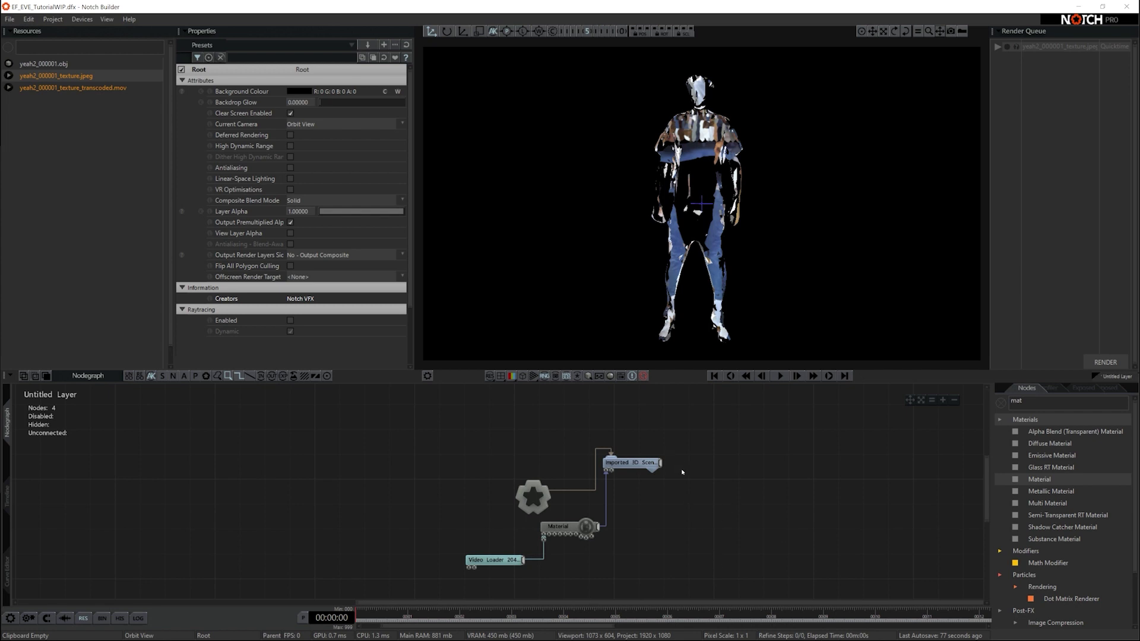
Set the Material's UV Scale Y to -1 and play back to preview the texture.
{"action": "left_click", "coordinate": [558, 526]}
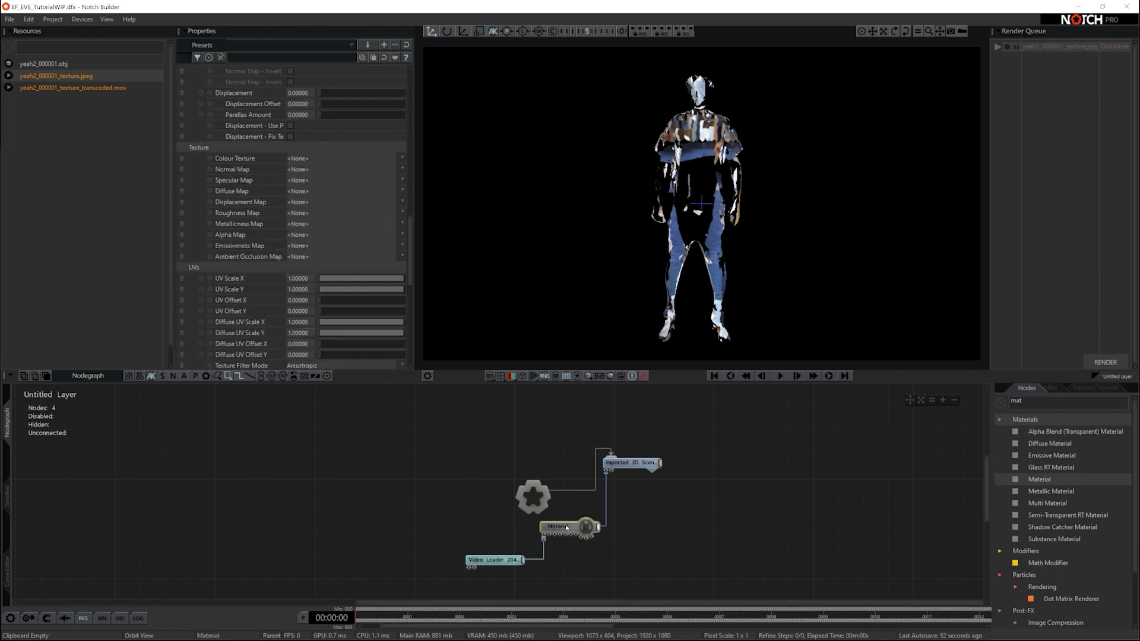
{"action": "scroll", "coordinate": [330, 288], "scroll_direction": "down", "scroll_amount": 3}
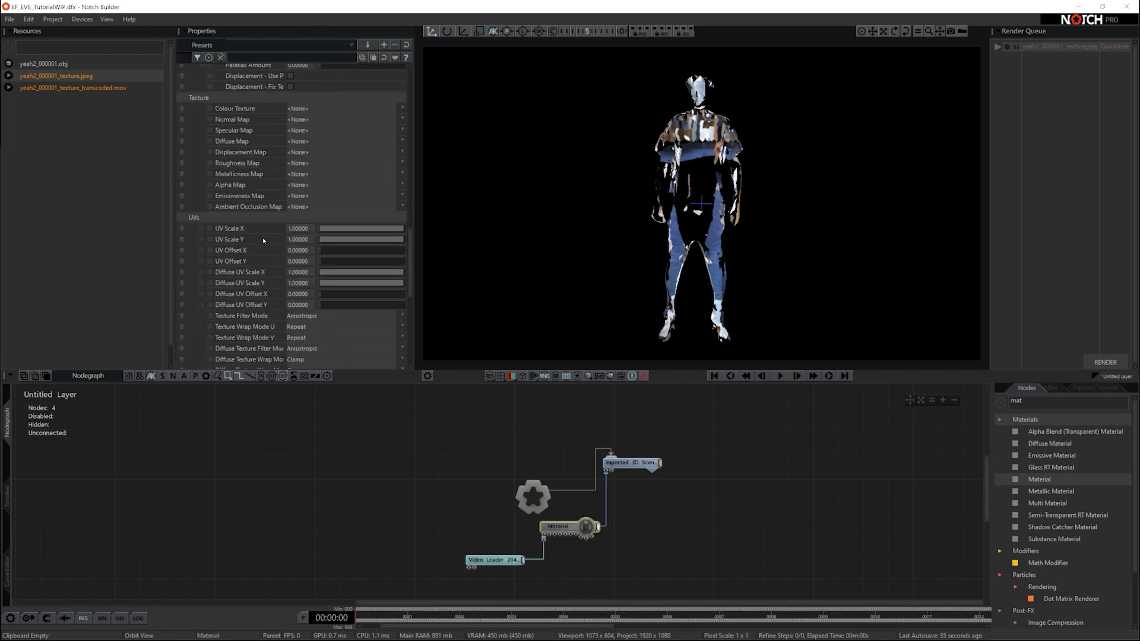
{"action": "double_click", "coordinate": [295, 239]}
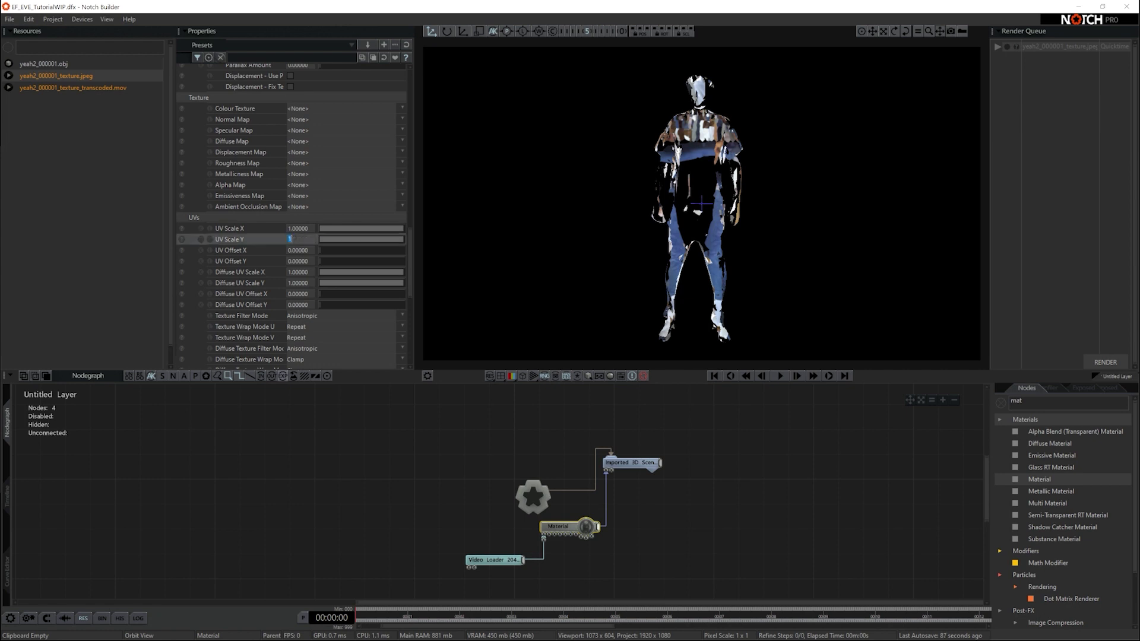
{"action": "type", "text": "-1"}
{"action": "key", "text": "Return"}
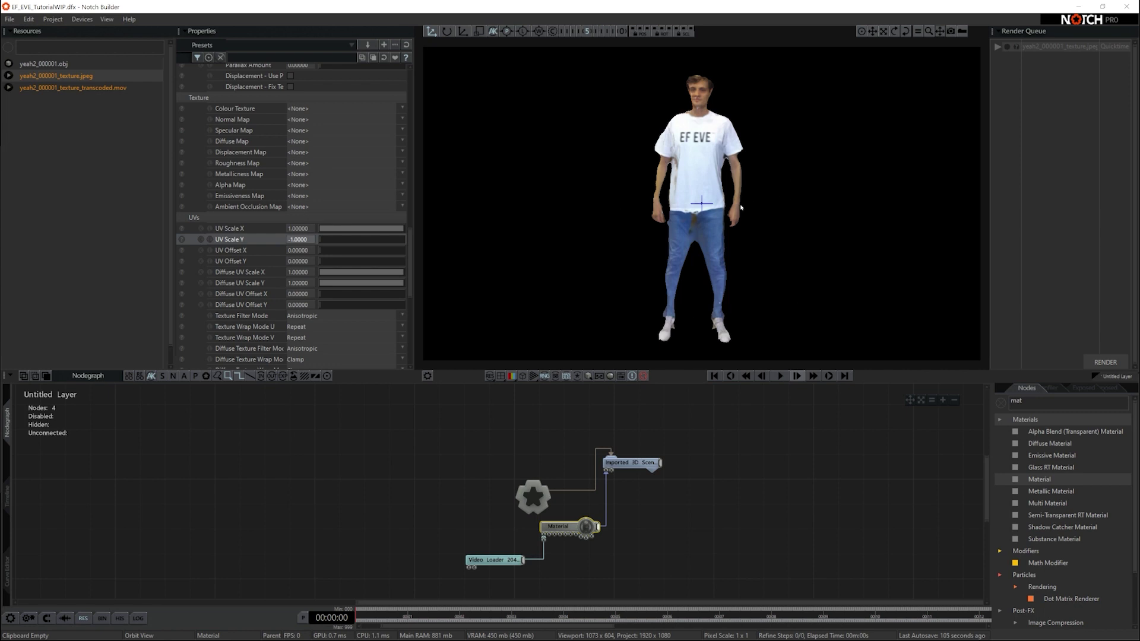
{"action": "key", "text": "space"}
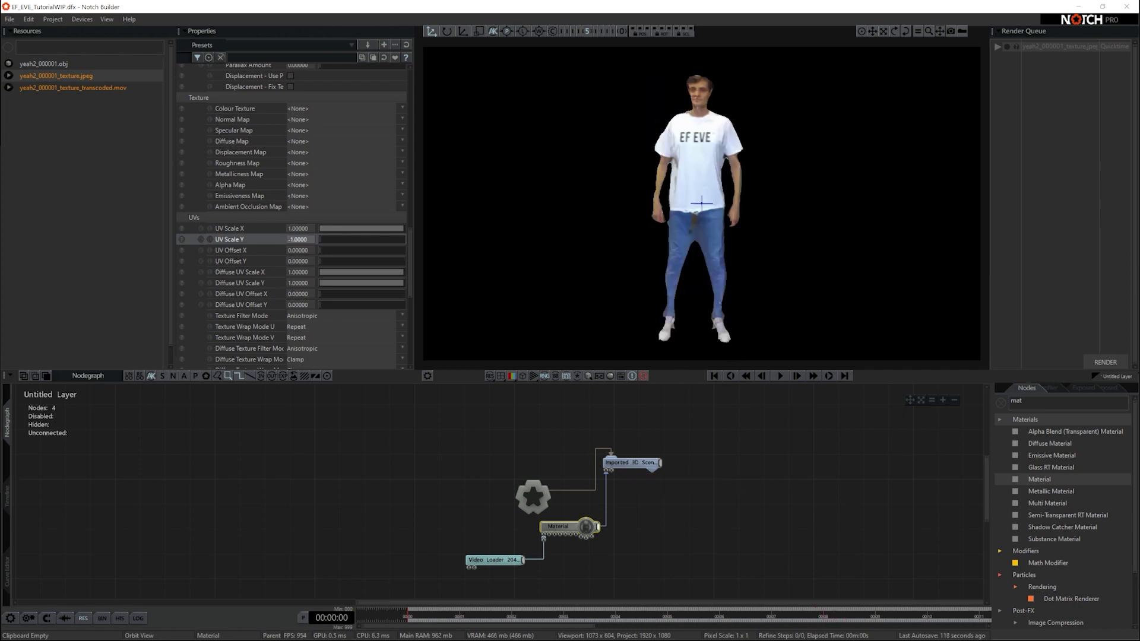
Add an Extractor node and connect the Video Loader output into it.
{"action": "left_click", "coordinate": [832, 501]}
{"action": "left_click", "coordinate": [1059, 402]}
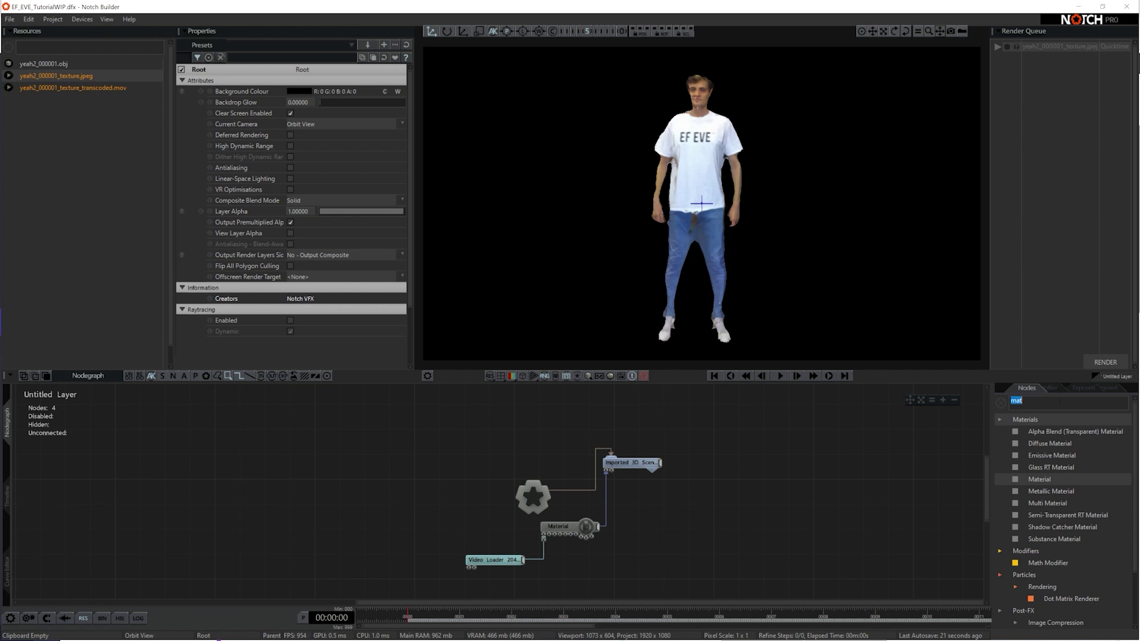
{"action": "type", "text": "ext"}
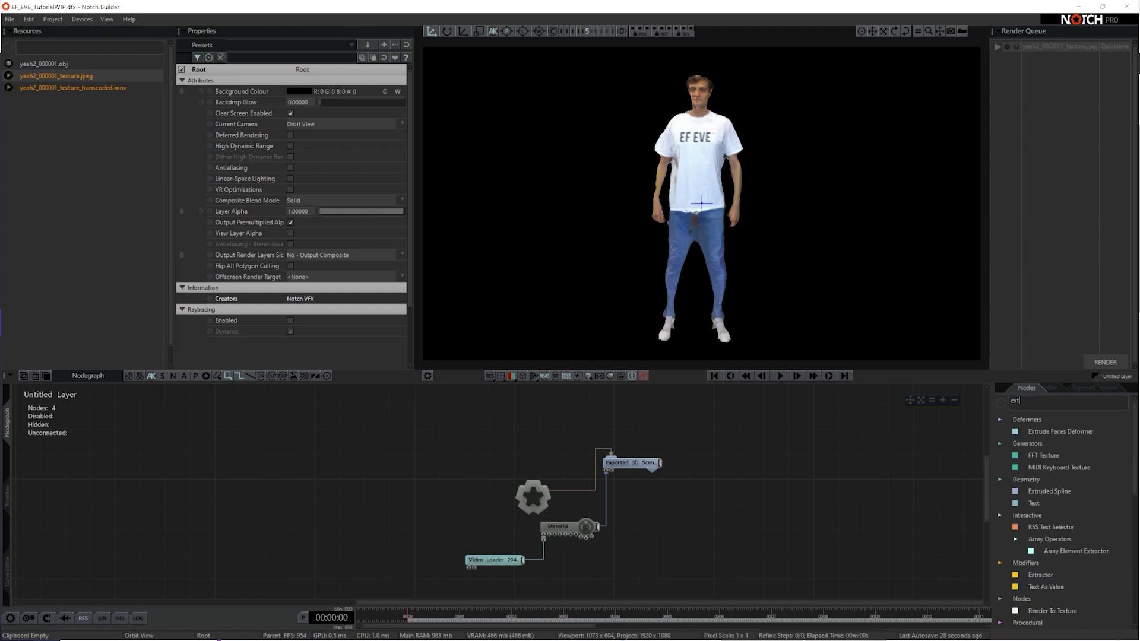
{"action": "left_click_drag", "start_coordinate": [1040, 576], "coordinate": [606, 574]}
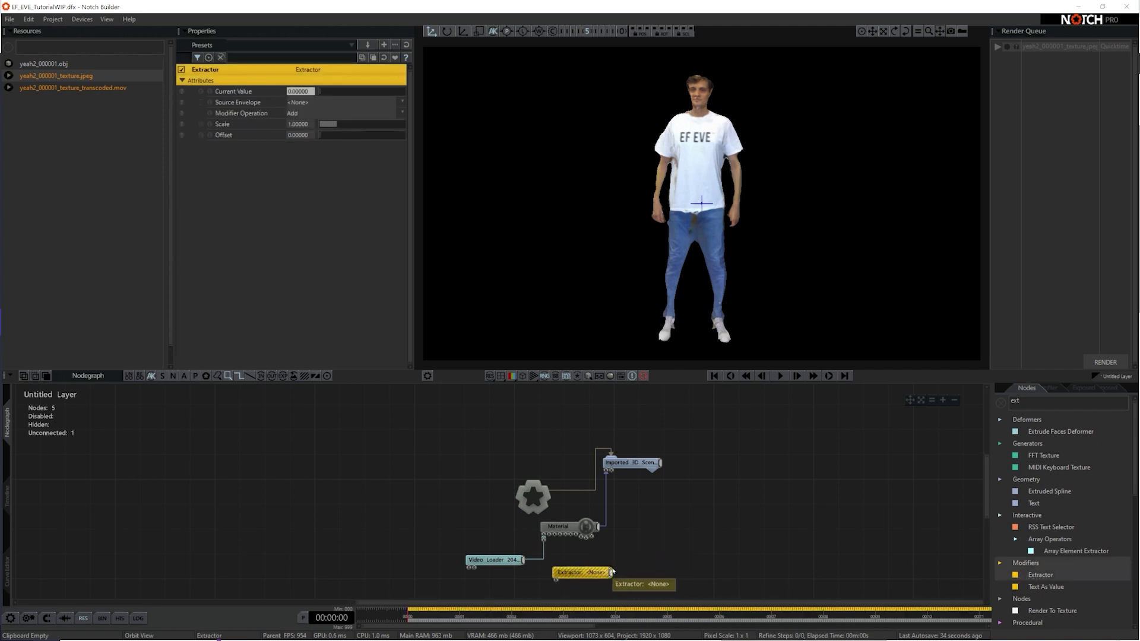
{"action": "left_click", "coordinate": [494, 560]}
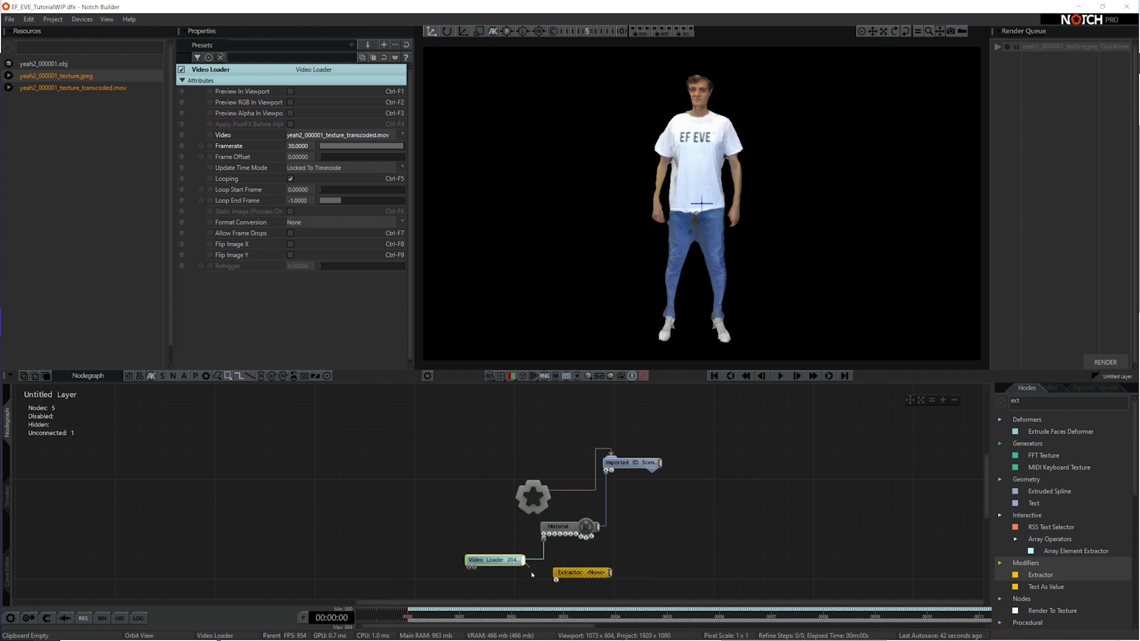
{"action": "left_click_drag", "start_coordinate": [525, 567], "coordinate": [556, 580]}
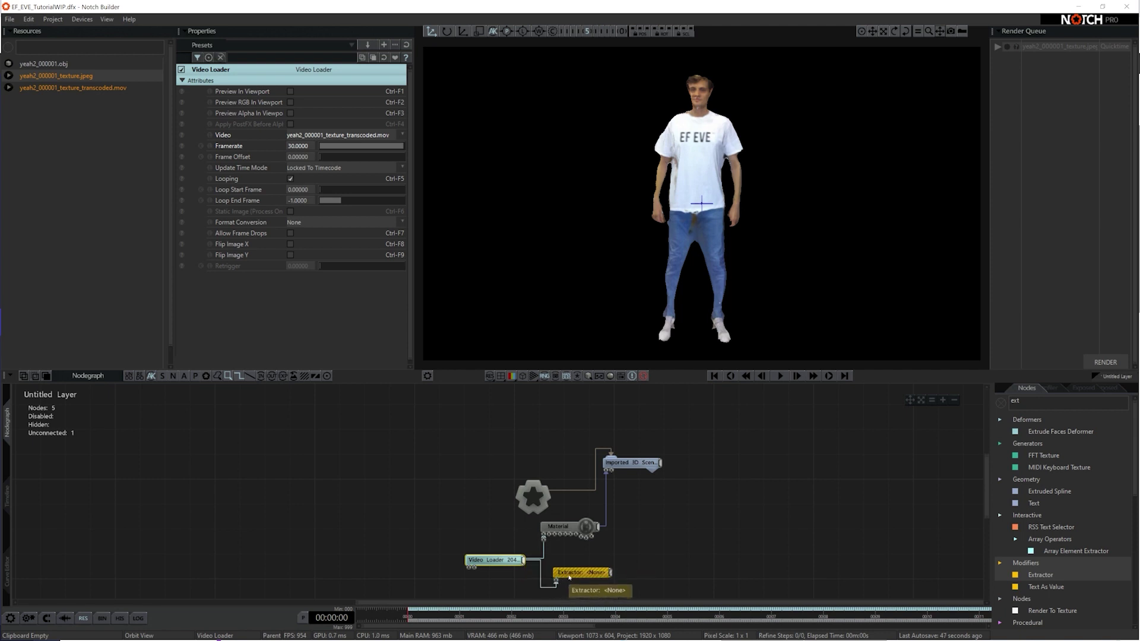
{"action": "left_click", "coordinate": [564, 573]}
Set the Extractor to Current Playing Frame source, Replace operation, and Scale 0.04.
{"action": "left_click", "coordinate": [318, 102]}
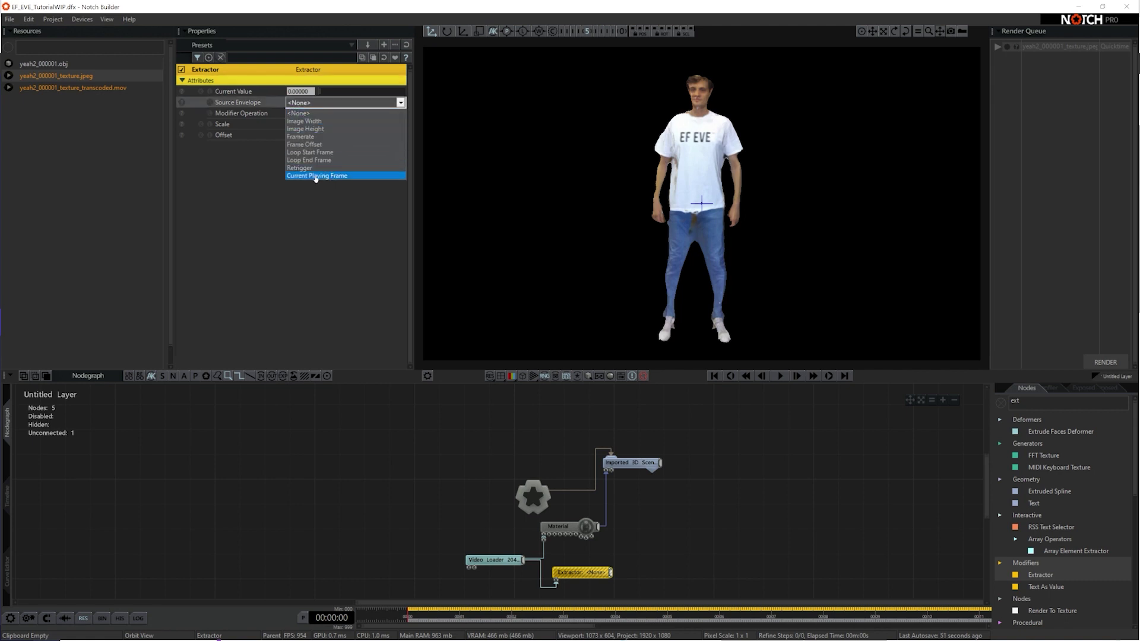
{"action": "left_click", "coordinate": [315, 175]}
{"action": "left_click", "coordinate": [303, 113]}
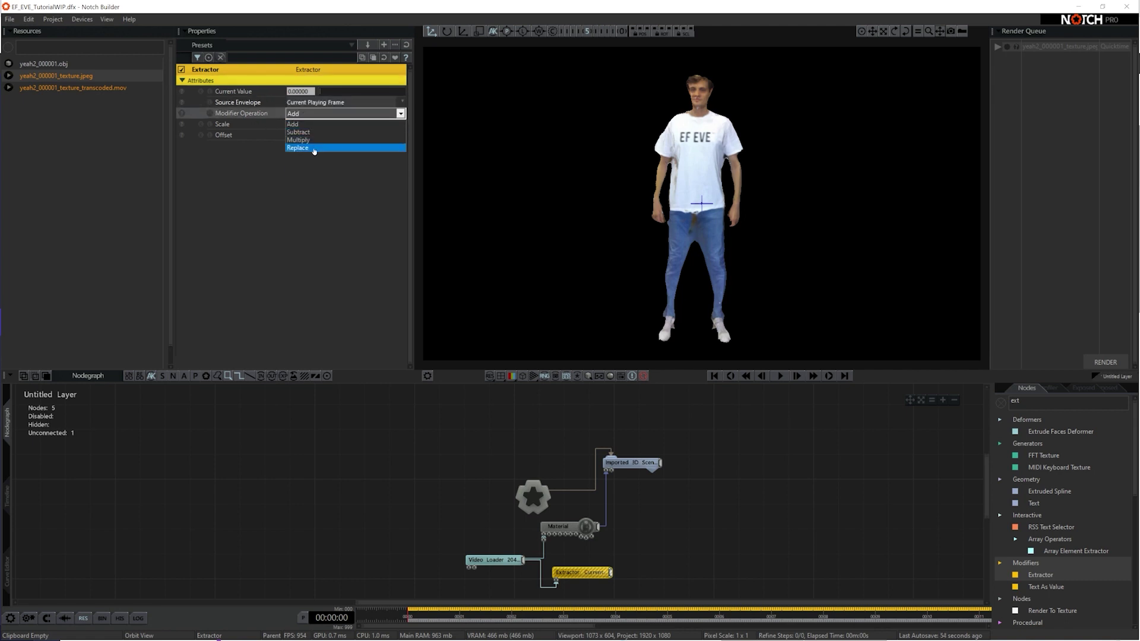
{"action": "left_click", "coordinate": [313, 148]}
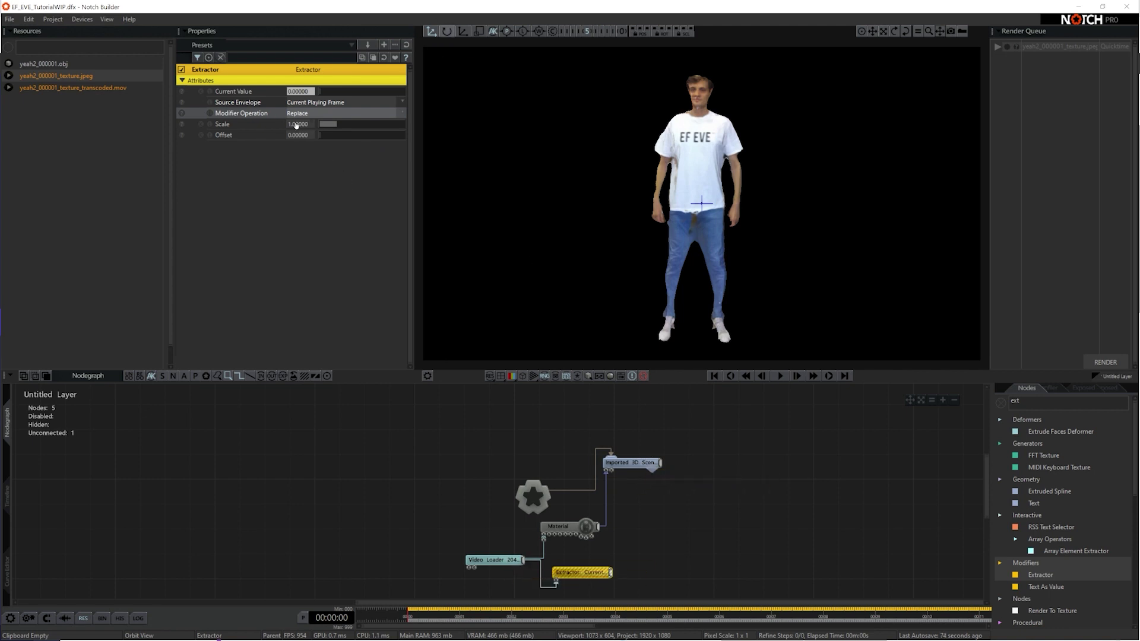
{"action": "left_click", "coordinate": [296, 125]}
{"action": "type", "text": "0.04"}
{"action": "key", "text": "Return"}
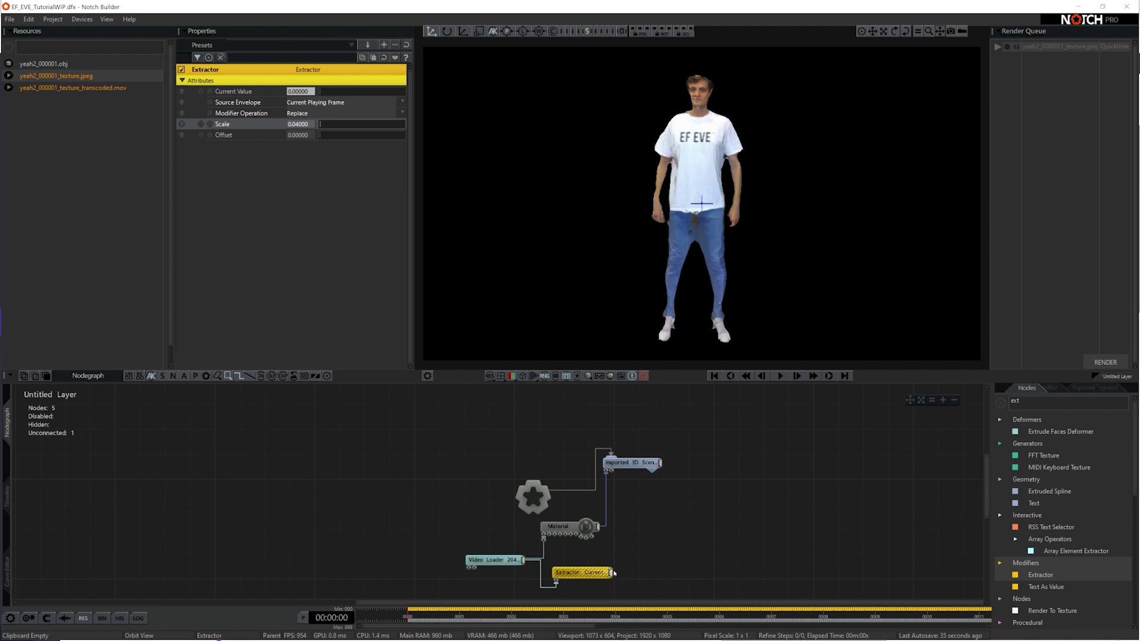
Link the Extractor output into the Imported 3D Scene node's input and play to check the animation.
{"action": "left_click", "coordinate": [629, 462]}
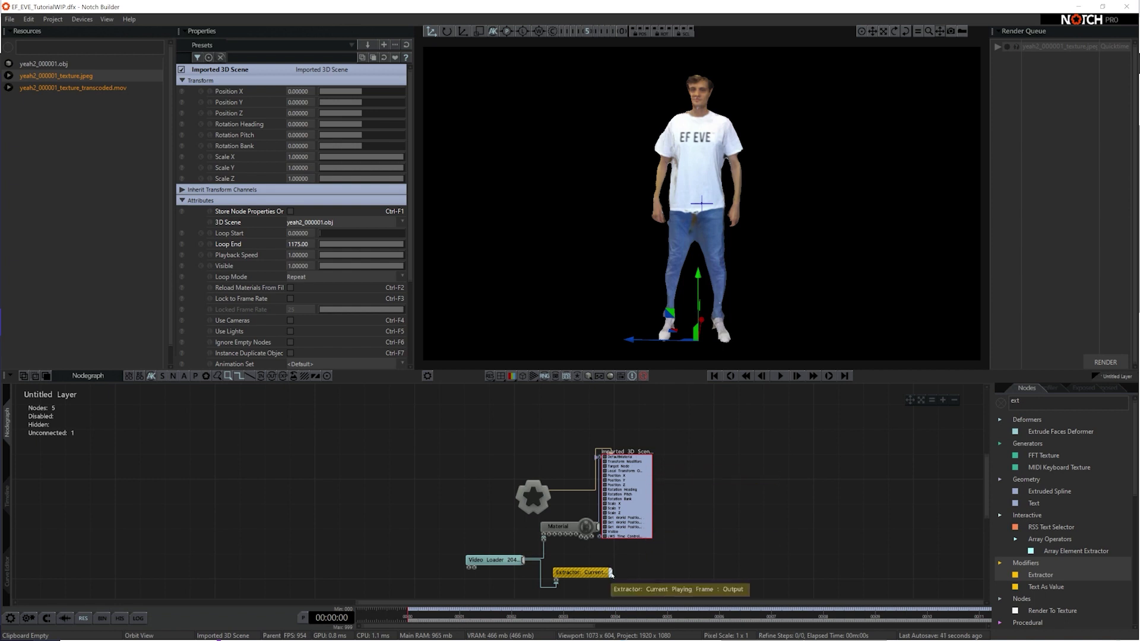
{"action": "left_click_drag", "start_coordinate": [610, 573], "coordinate": [605, 536]}
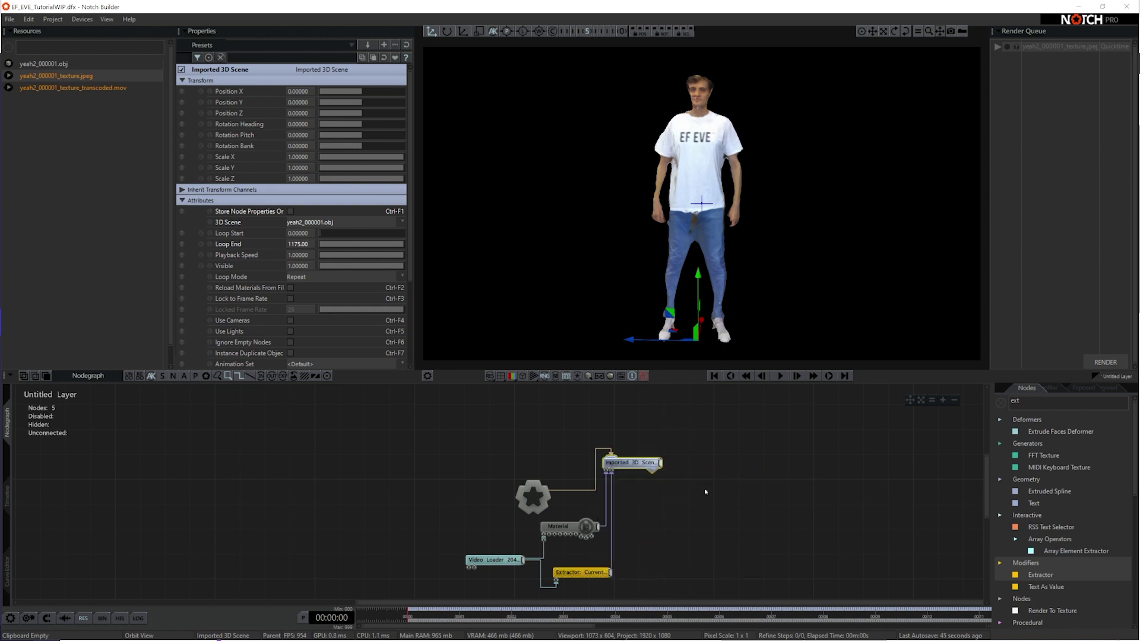
{"action": "key", "text": "space"}
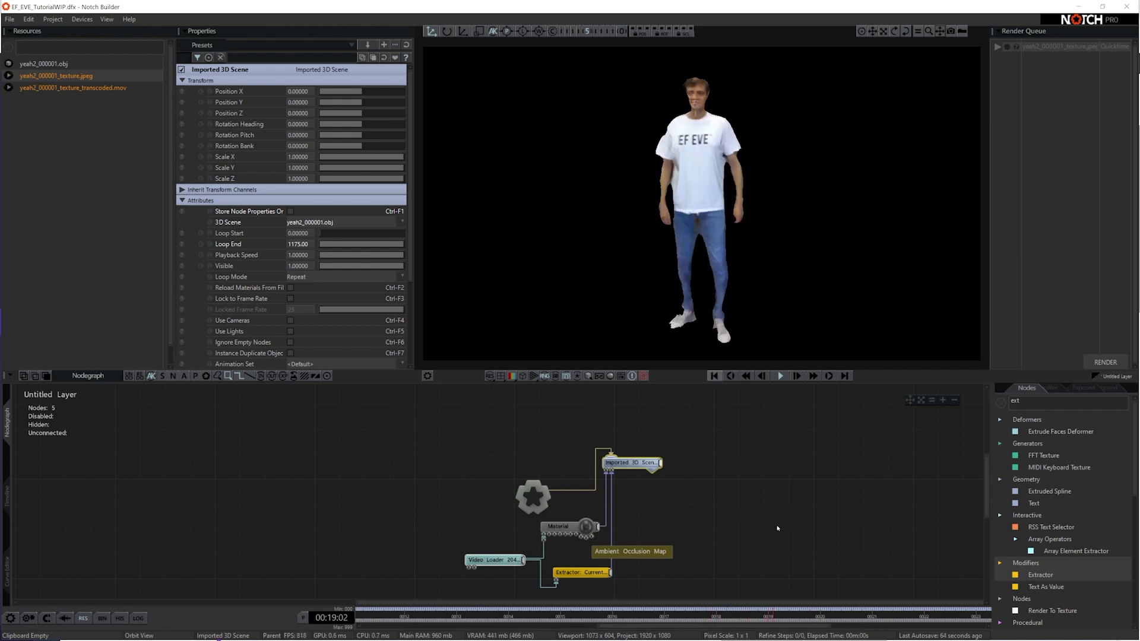
Change the Video Loader's Framerate first to 10, then to 12.
{"action": "left_click", "coordinate": [493, 559]}
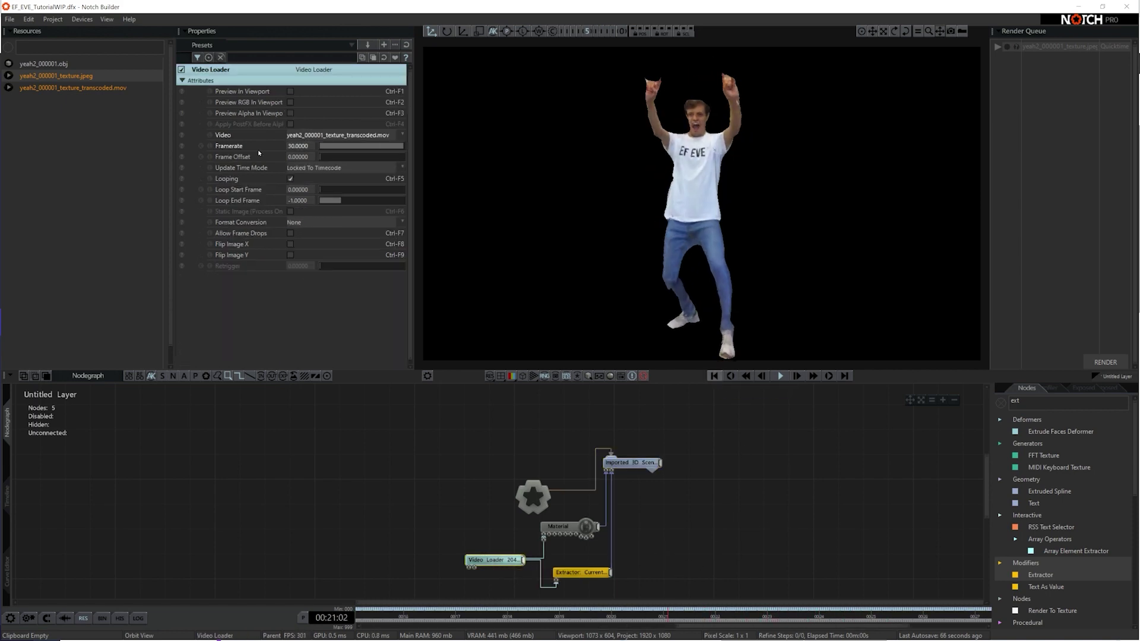
{"action": "double_click", "coordinate": [309, 147]}
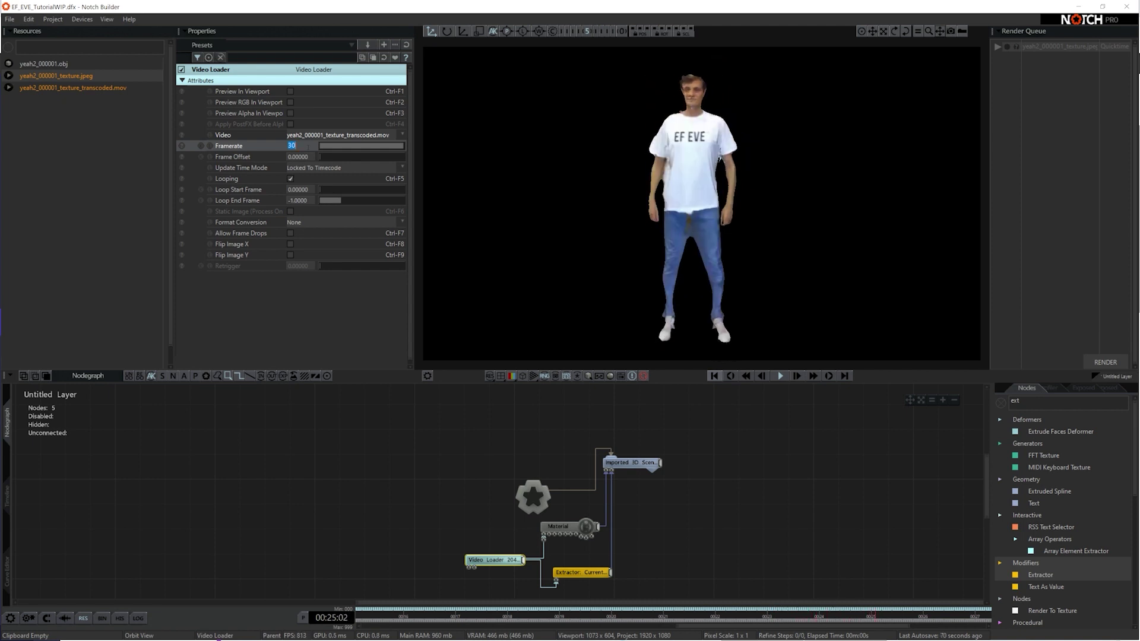
{"action": "type", "text": "10"}
{"action": "key", "text": "Return"}
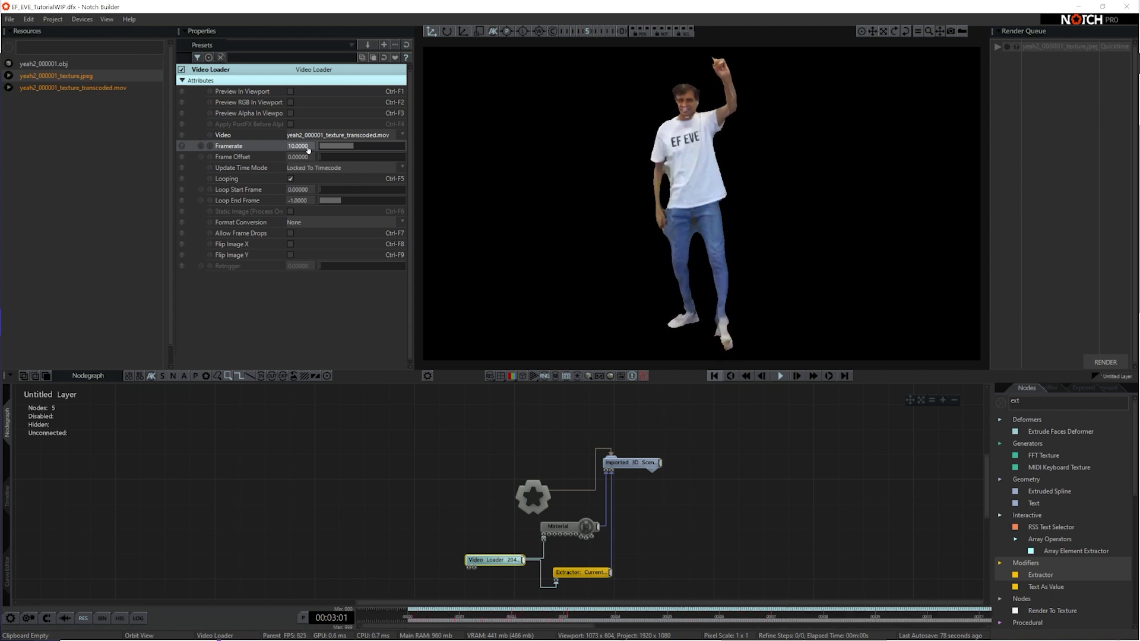
{"action": "left_click", "coordinate": [307, 148]}
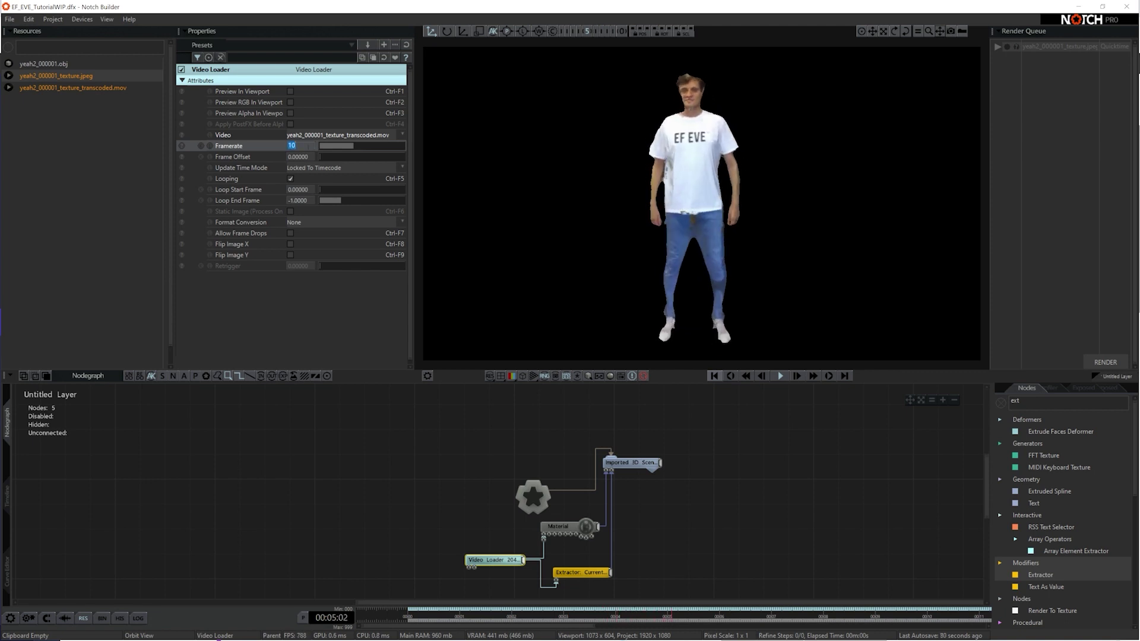
{"action": "type", "text": "12"}
{"action": "key", "text": "Return"}
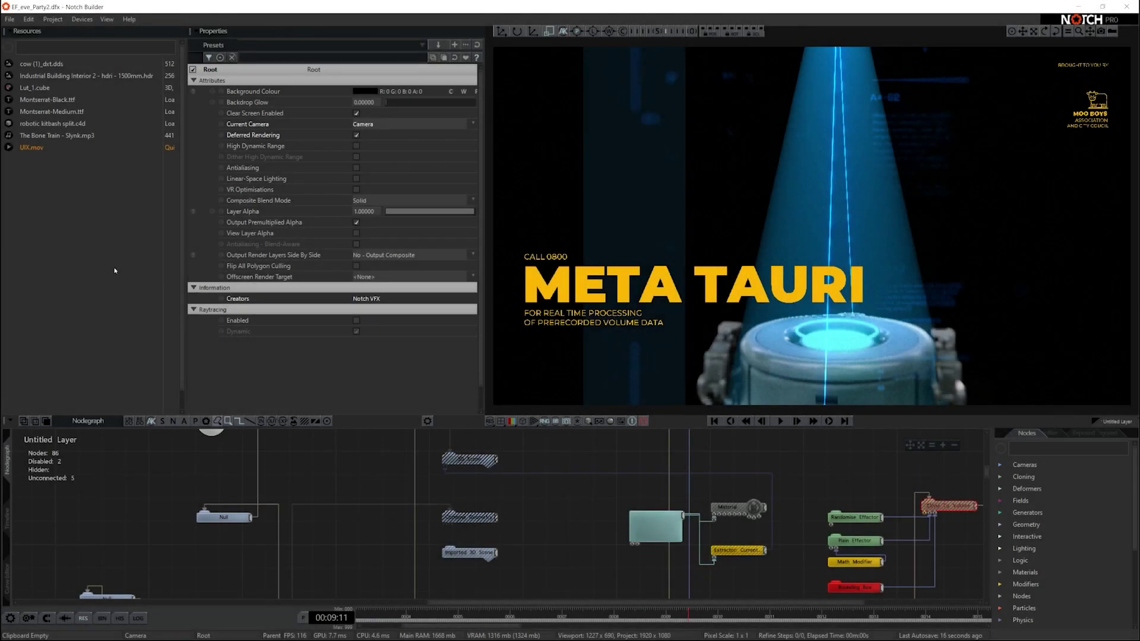
Import the yeah2_000001.obj sequence at scale 1.0 with Flip Z Axis and Triangulate on.
{"action": "right_click", "coordinate": [40, 170]}
{"action": "mouse_move", "coordinate": [72, 181]}
{"action": "mouse_move", "coordinate": [172, 176]}
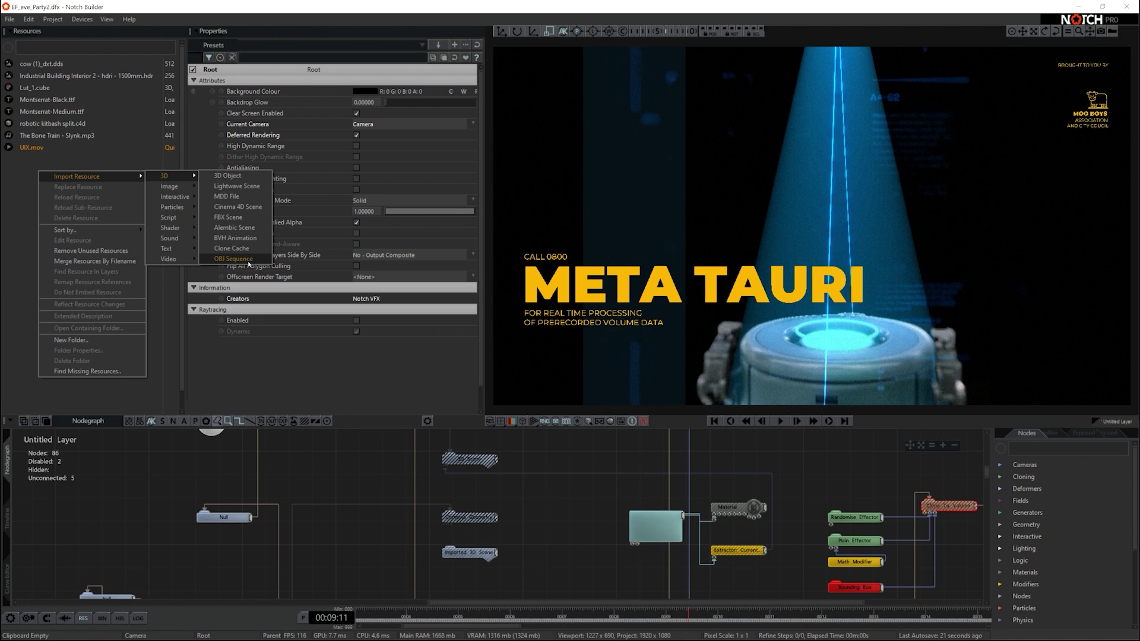
{"action": "left_click", "coordinate": [233, 259]}
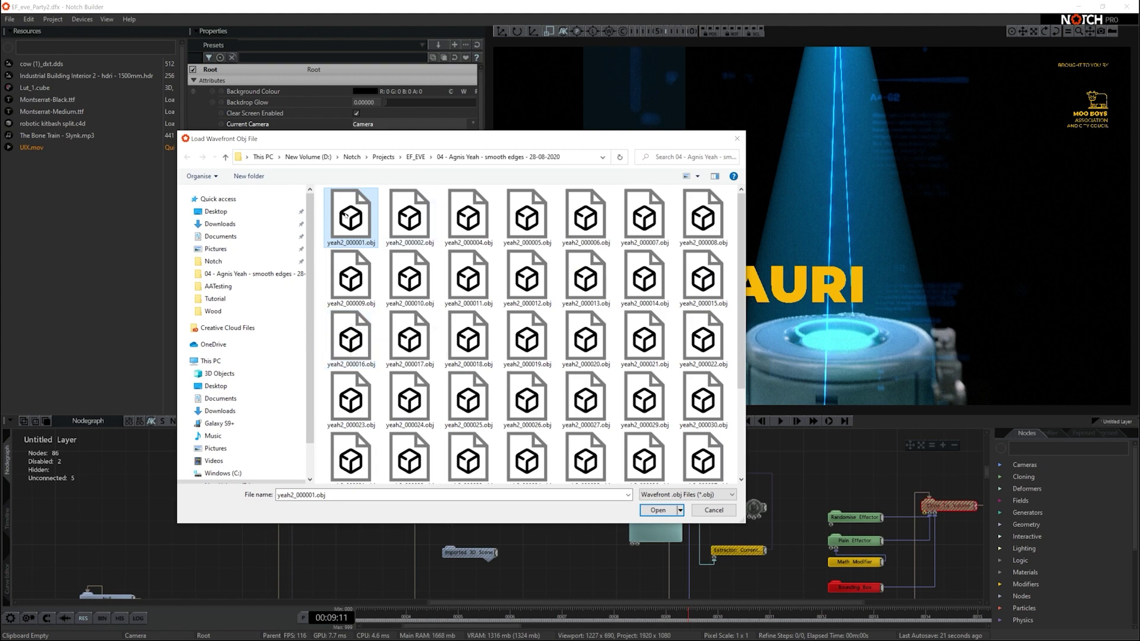
{"action": "left_click", "coordinate": [658, 511]}
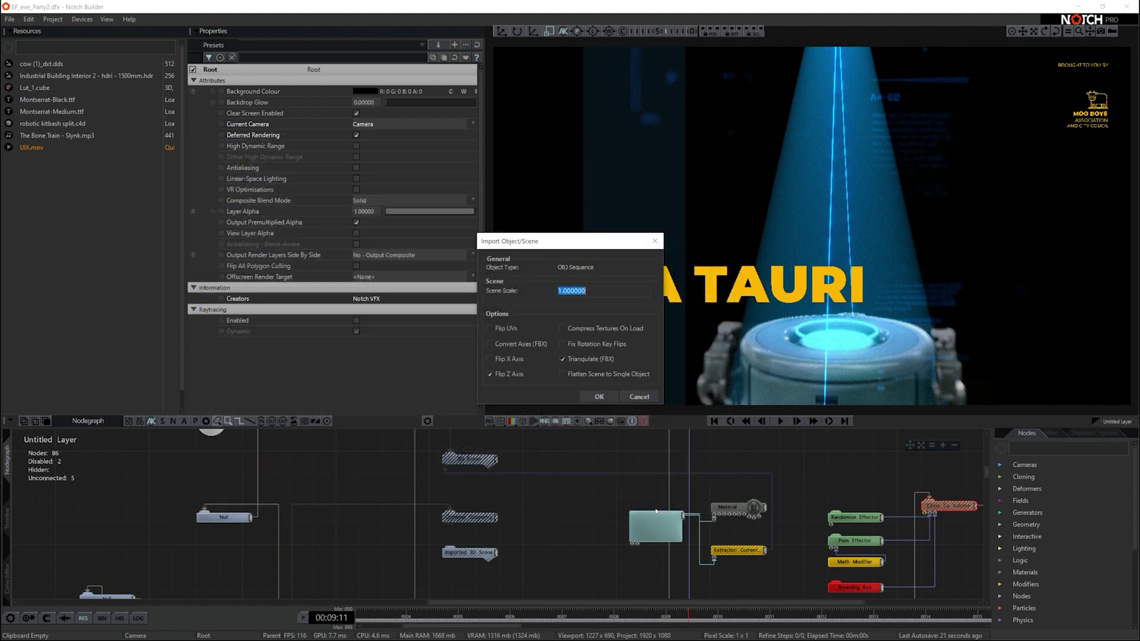
{"action": "left_click", "coordinate": [598, 397]}
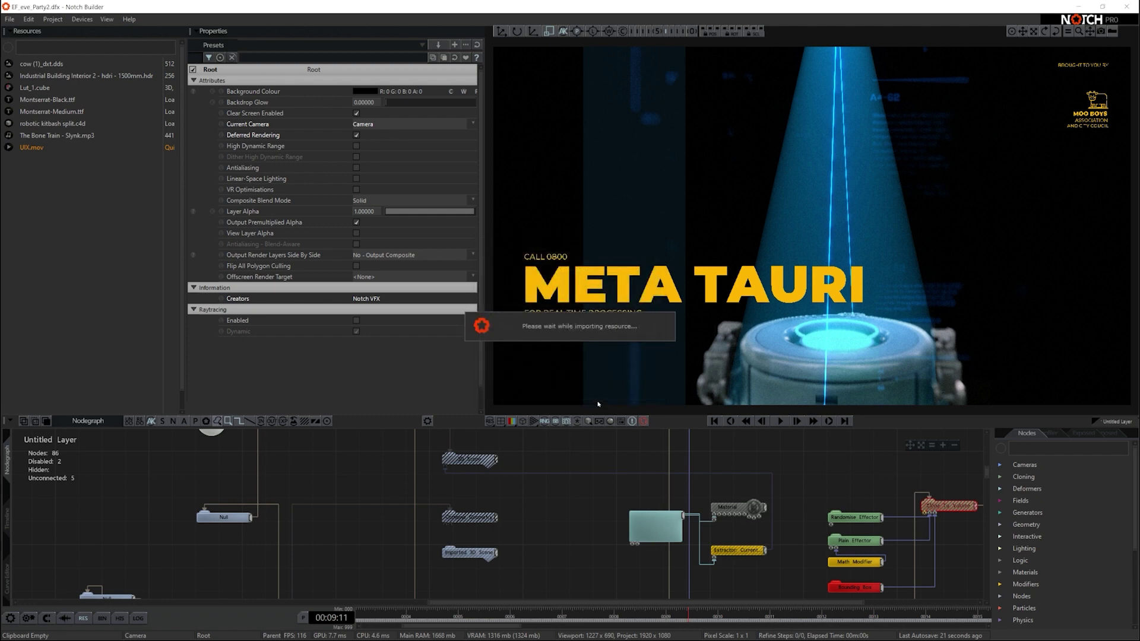
Import the yeah2_000001_texture.jpeg frames as an image sequence at 30 fps.
{"action": "right_click", "coordinate": [41, 193]}
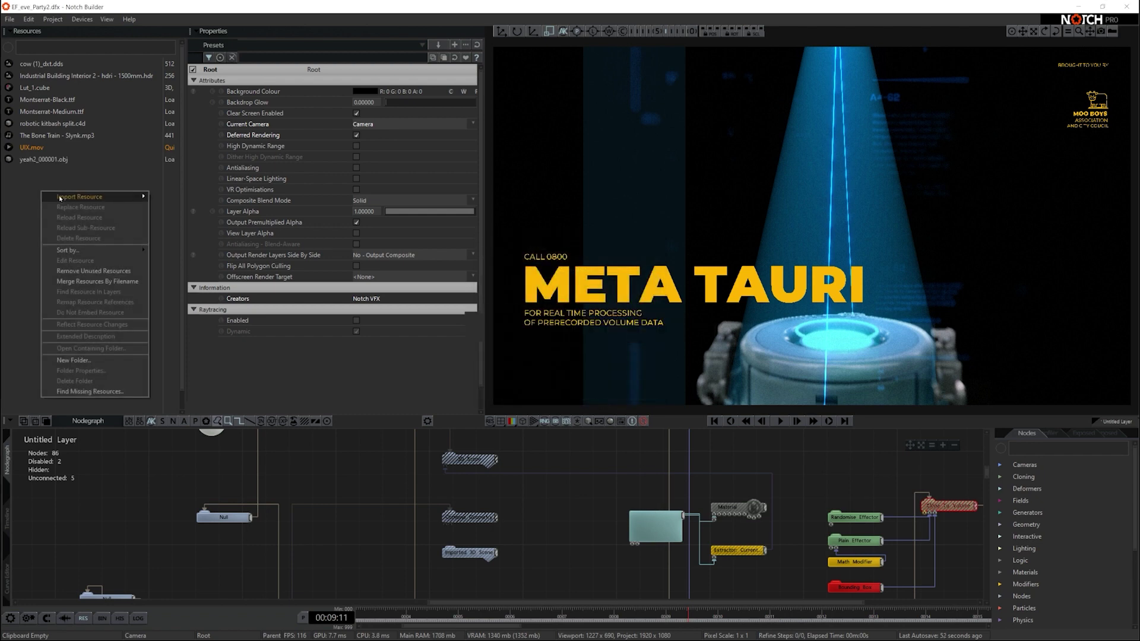
{"action": "mouse_move", "coordinate": [60, 198]}
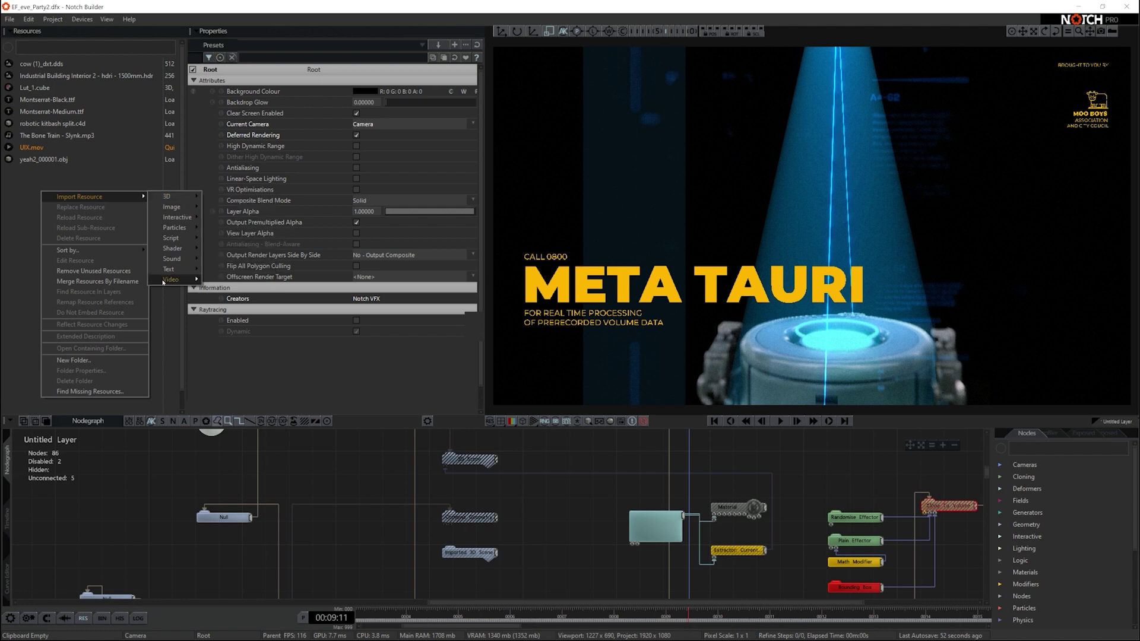
{"action": "left_click", "coordinate": [248, 293]}
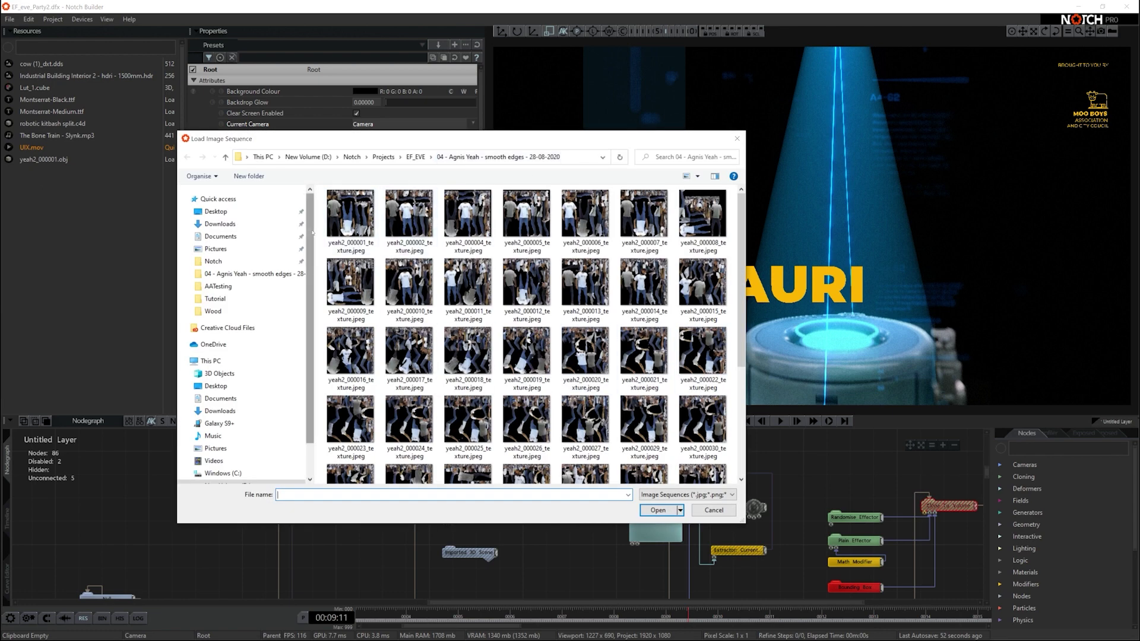
{"action": "left_click", "coordinate": [350, 217]}
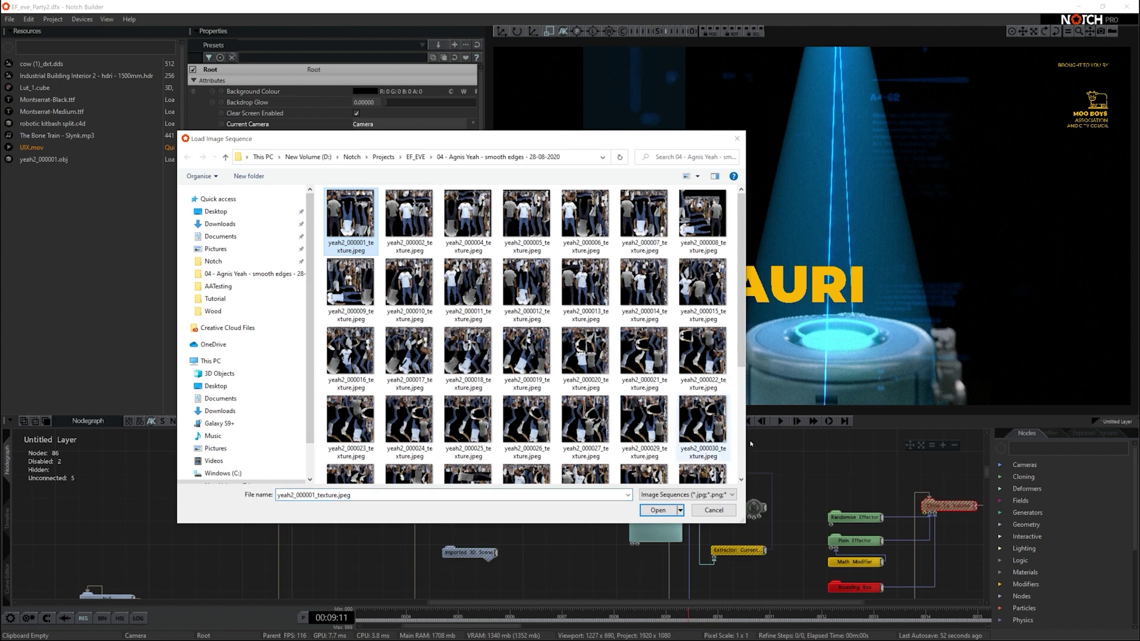
{"action": "left_click", "coordinate": [658, 510]}
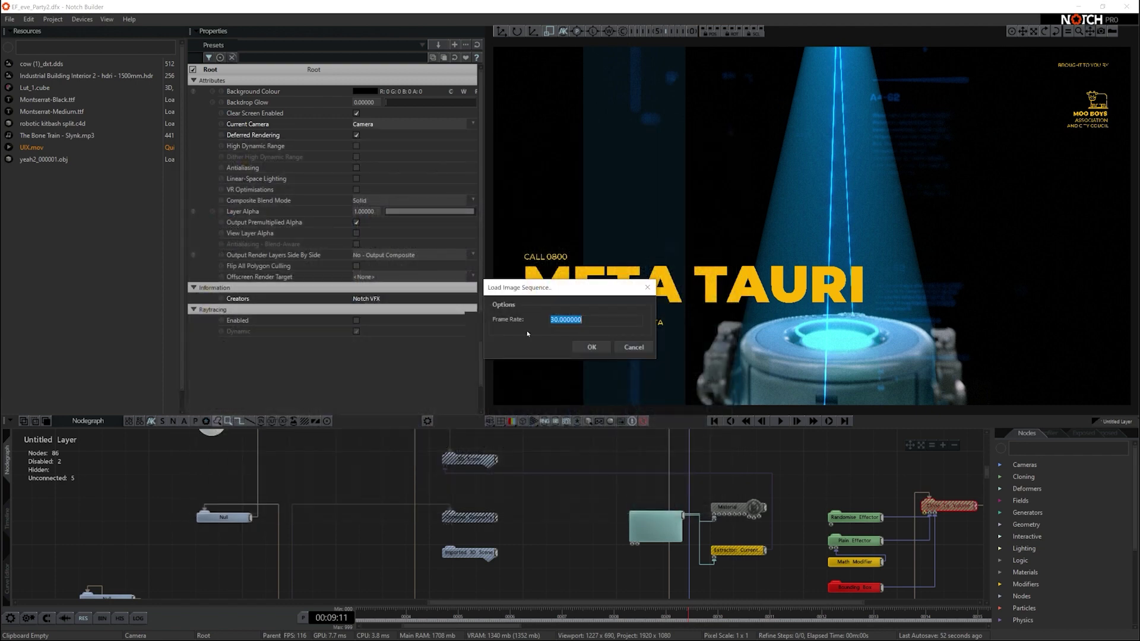
{"action": "left_click", "coordinate": [593, 347]}
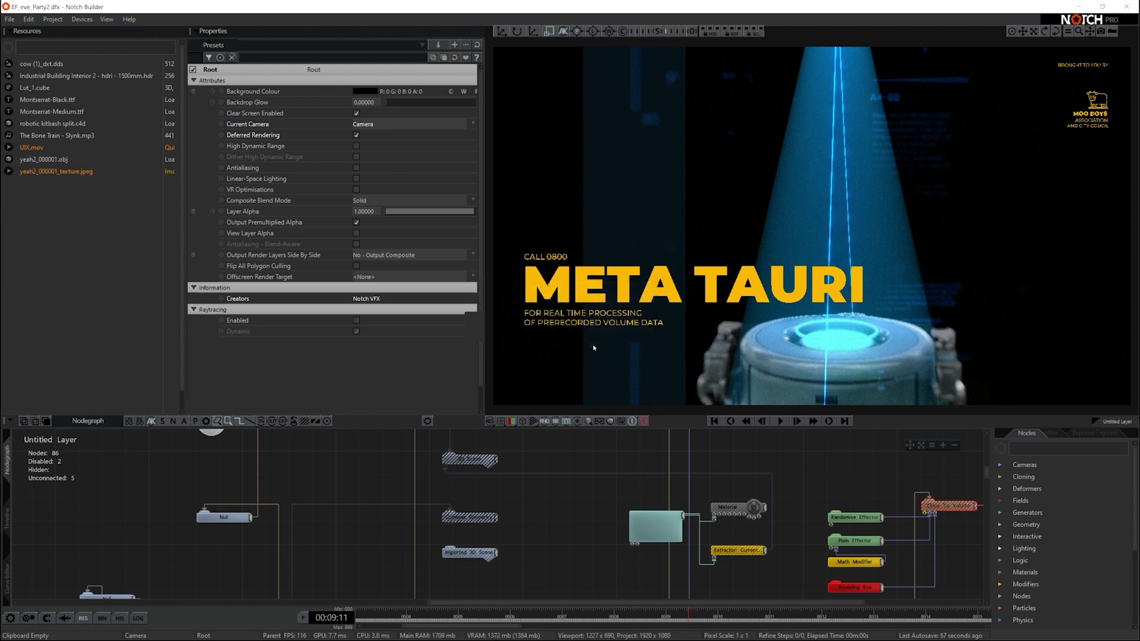
Queue the texture image sequence for transcoding and render it in the Render Queue.
{"action": "right_click", "coordinate": [58, 173]}
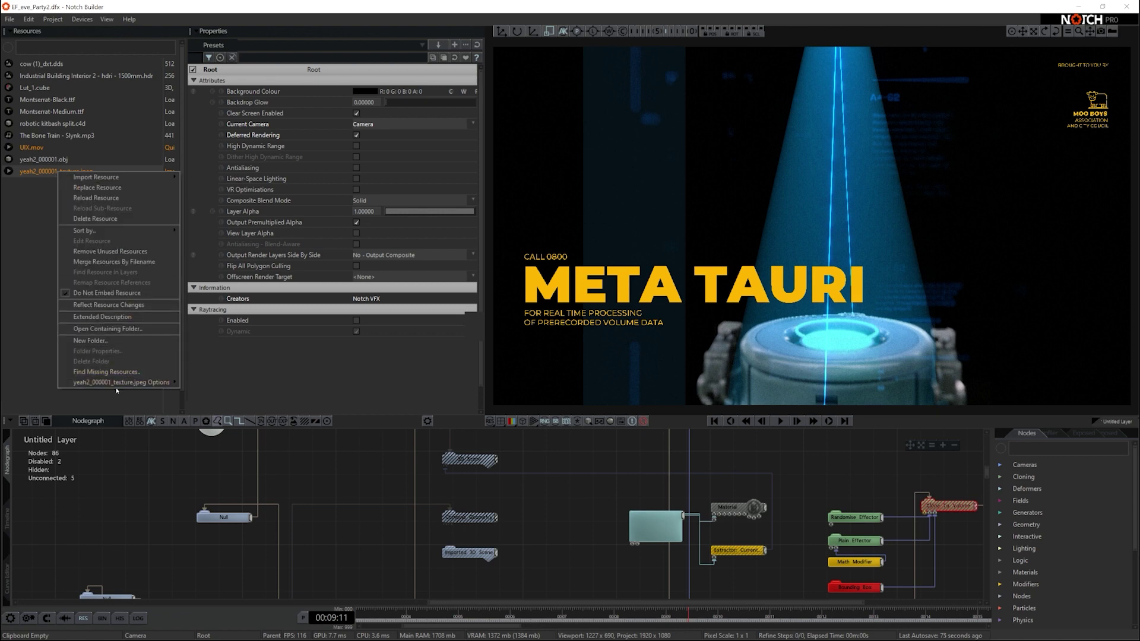
{"action": "mouse_move", "coordinate": [116, 385]}
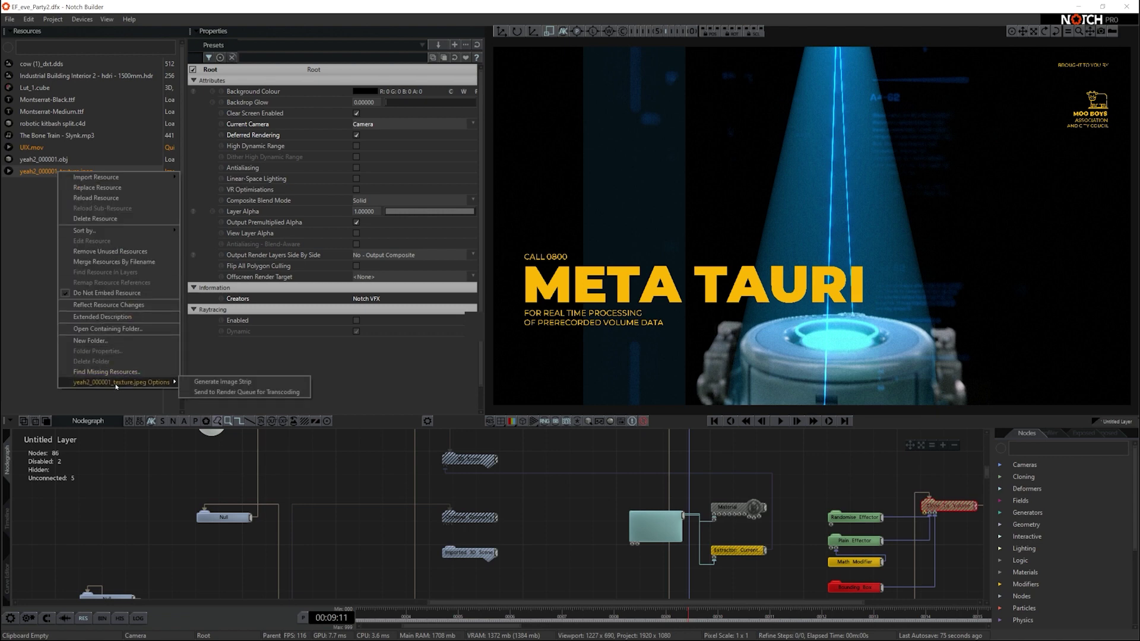
{"action": "left_click", "coordinate": [246, 393]}
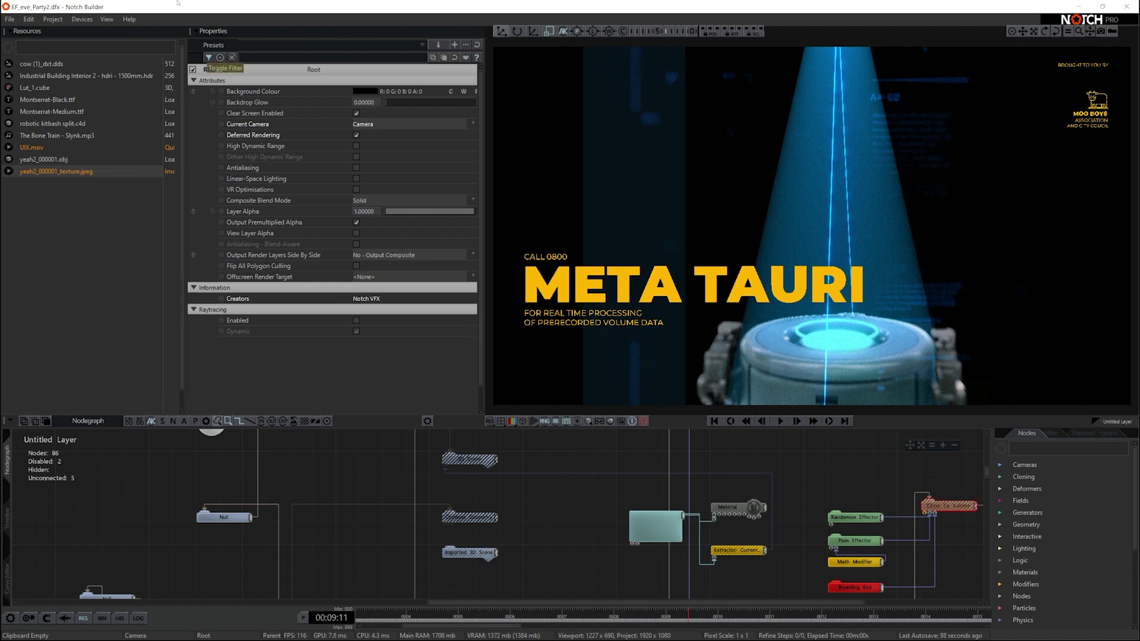
{"action": "left_click", "coordinate": [108, 20]}
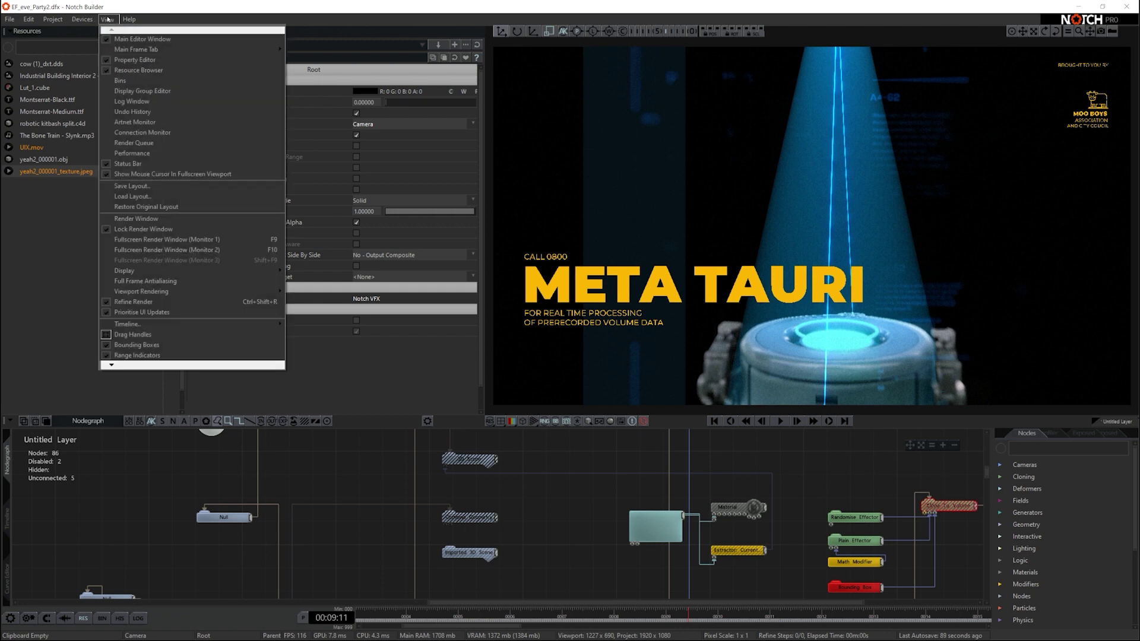
{"action": "left_click", "coordinate": [133, 142]}
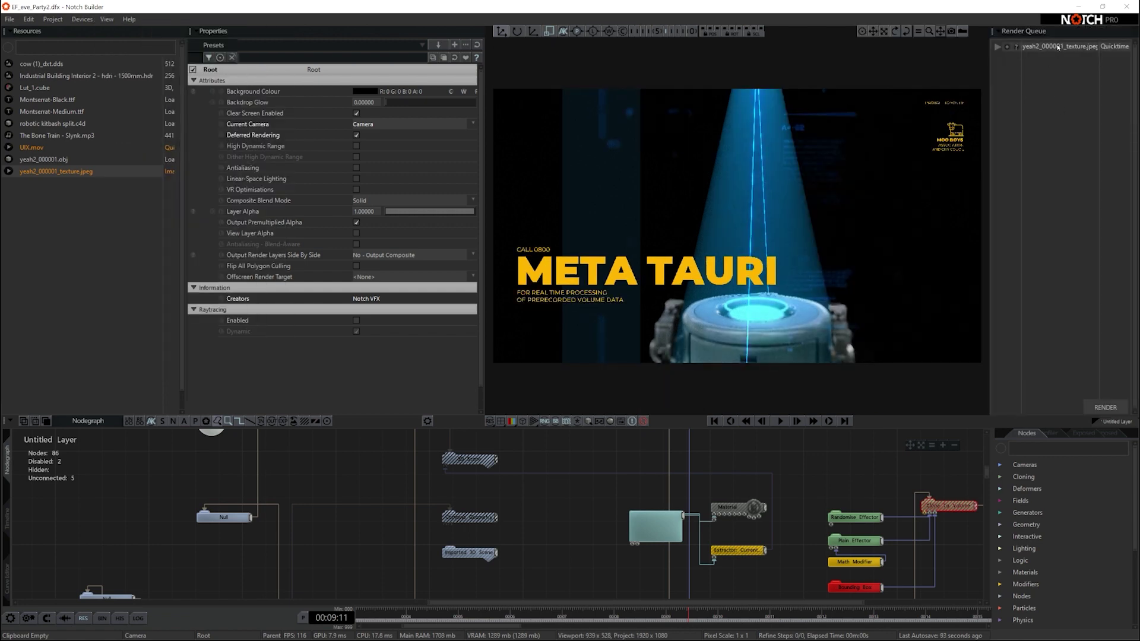
{"action": "left_click", "coordinate": [1105, 408]}
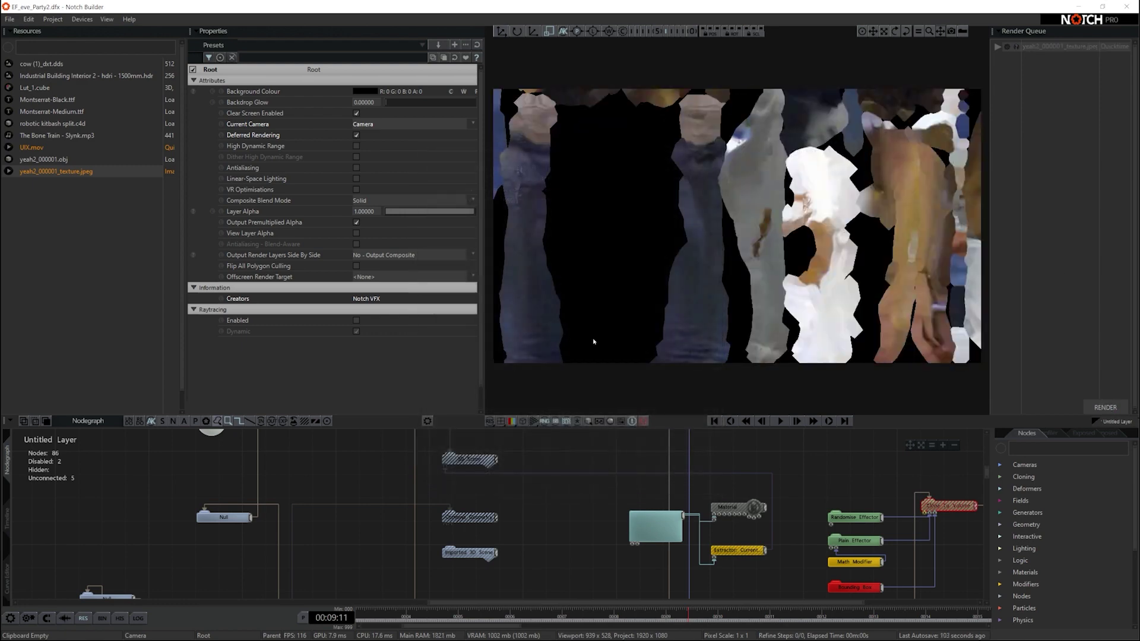
Import yeah2_000001_texture_transcoded.mov as a video resource and select the Loader node.
{"action": "right_click", "coordinate": [22, 190]}
{"action": "mouse_move", "coordinate": [107, 194]}
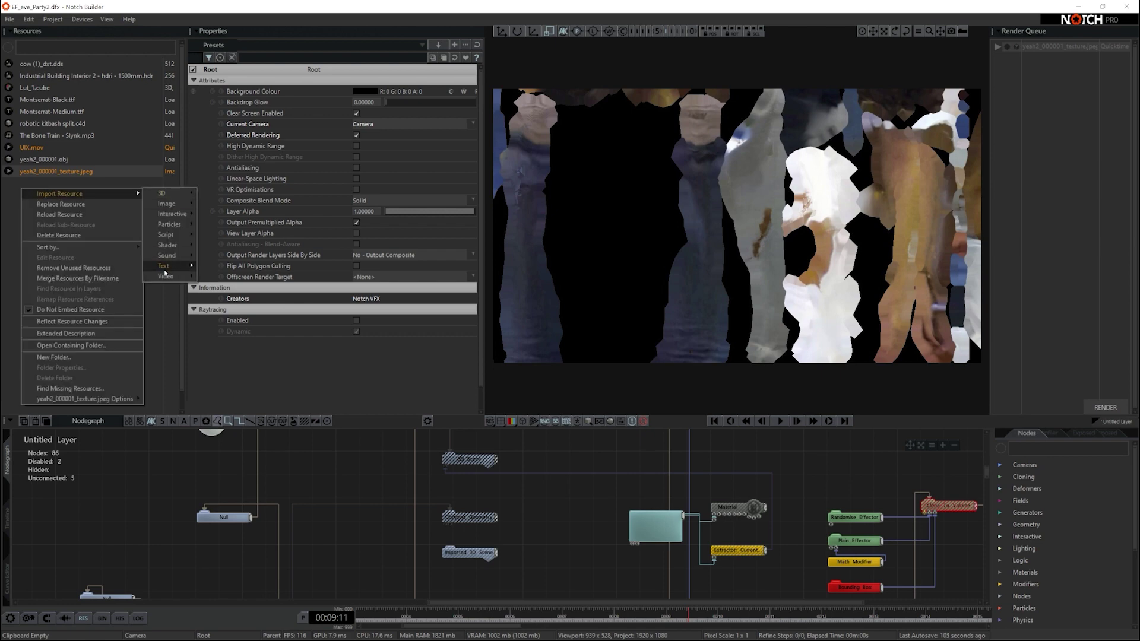
{"action": "mouse_move", "coordinate": [167, 279]}
{"action": "left_click", "coordinate": [214, 278]}
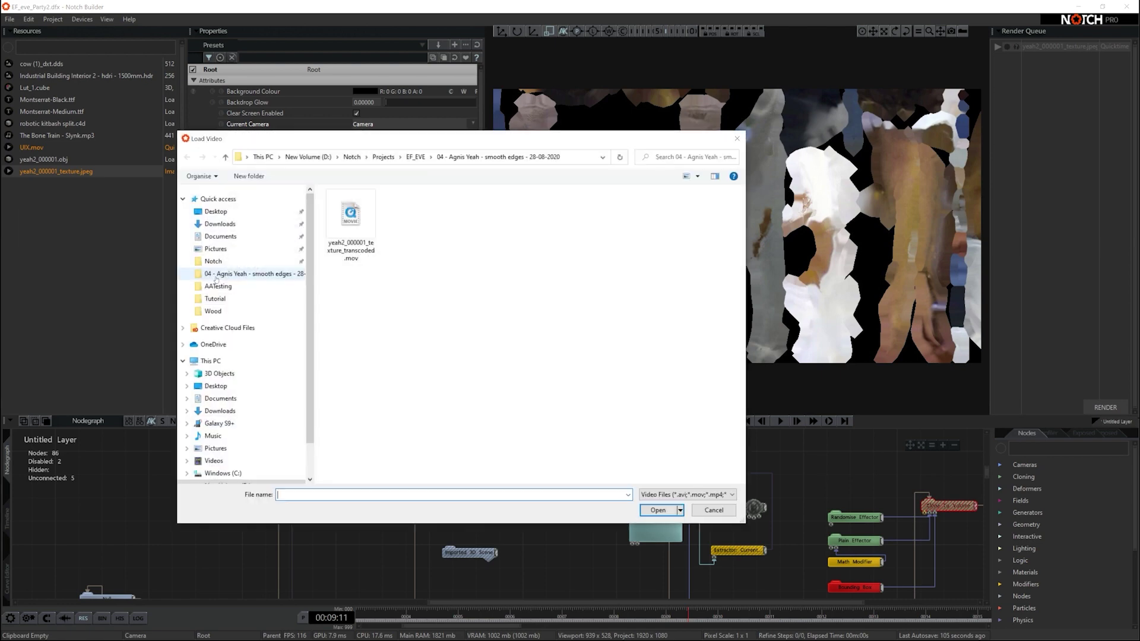
{"action": "left_click", "coordinate": [658, 510]}
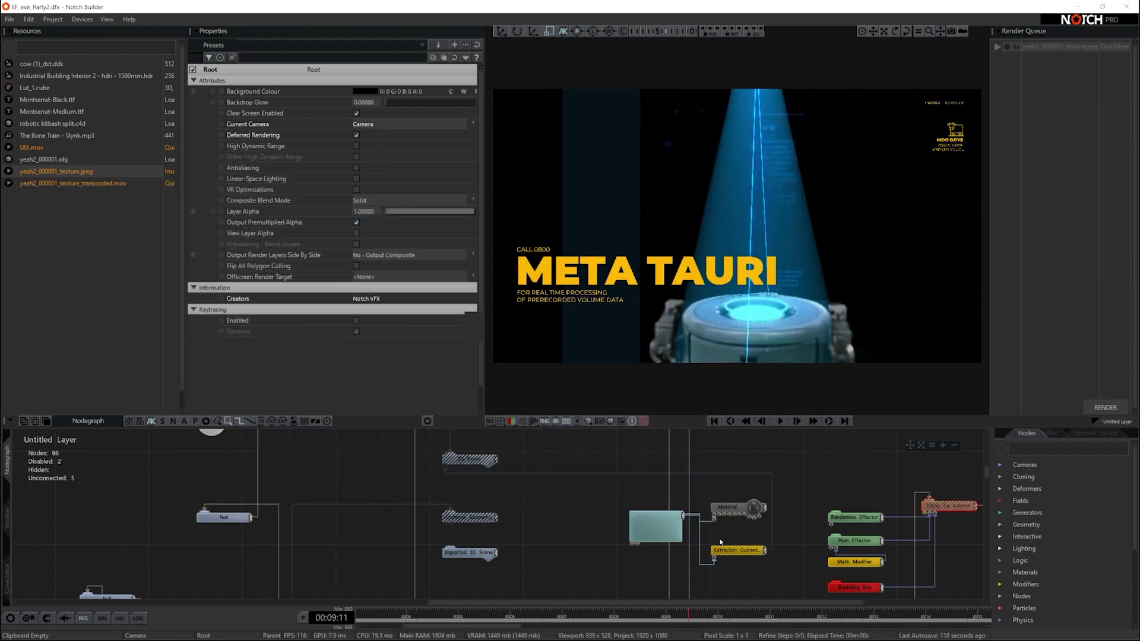
{"action": "left_click", "coordinate": [638, 528]}
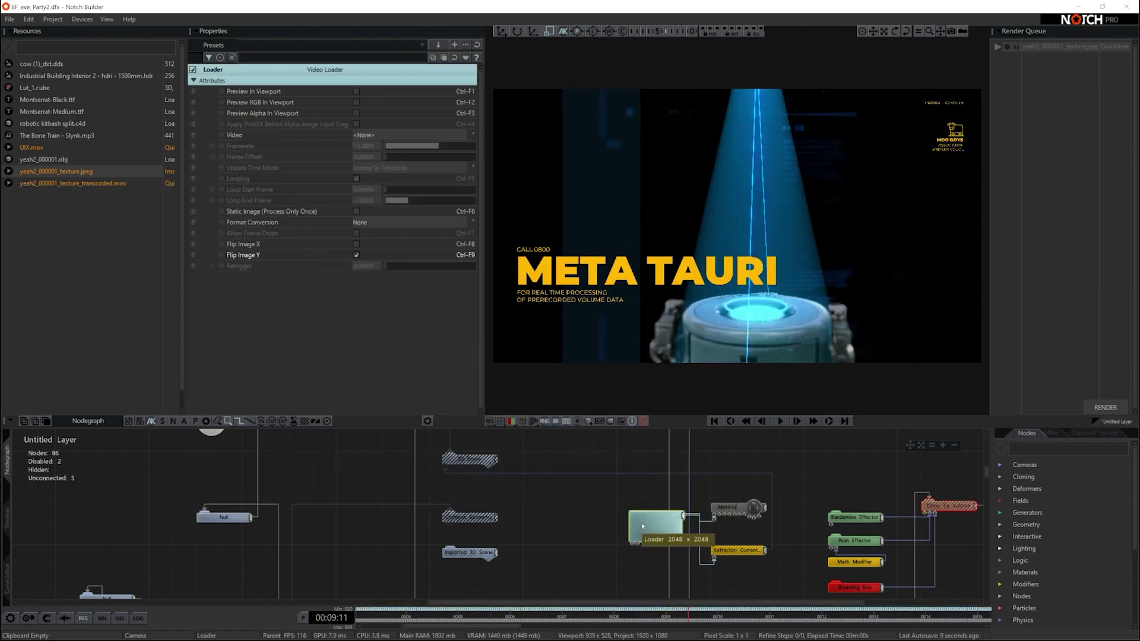
Set the Loader's video to the transcoded .mov and give the top 3D Scene node yeah2_000001.obj.
{"action": "left_click", "coordinate": [379, 136]}
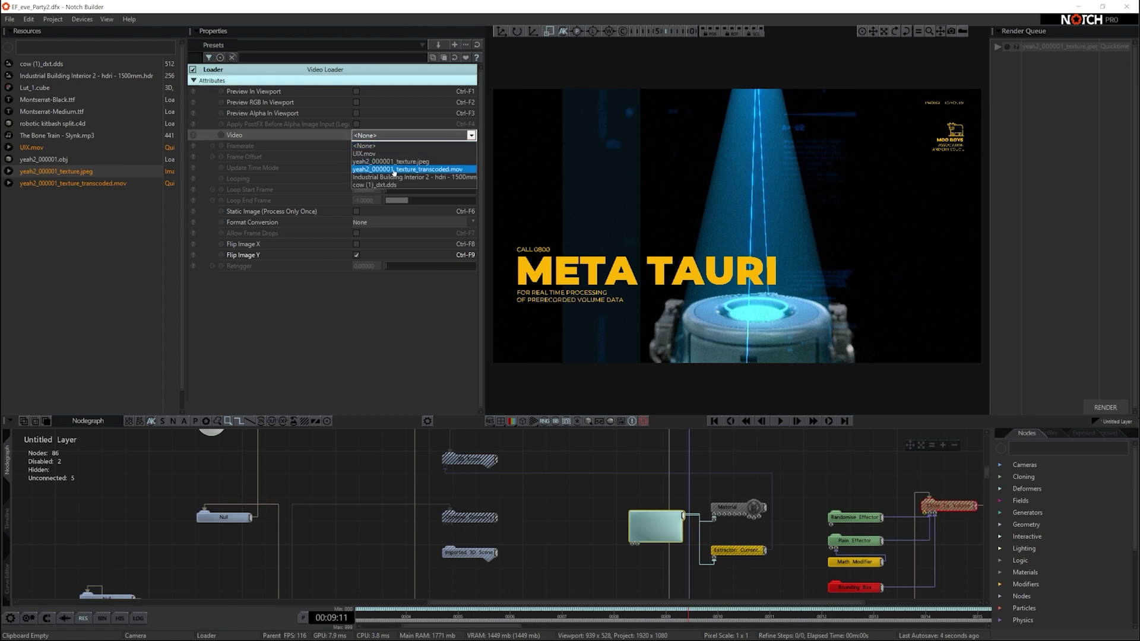
{"action": "left_click", "coordinate": [393, 170]}
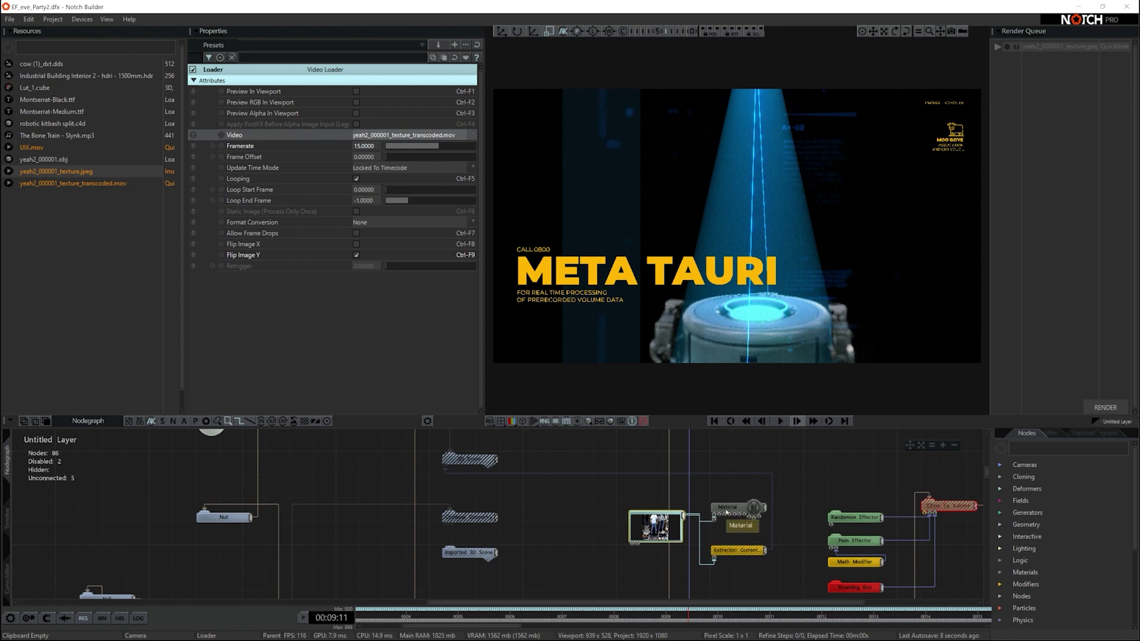
{"action": "left_click", "coordinate": [470, 553]}
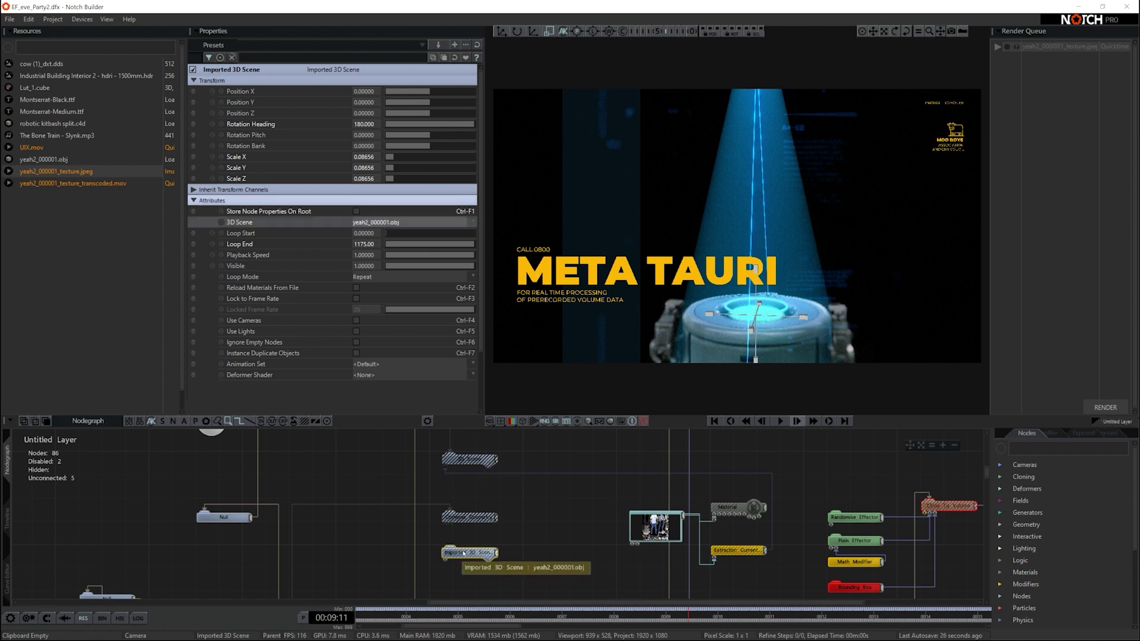
{"action": "left_click", "coordinate": [469, 459]}
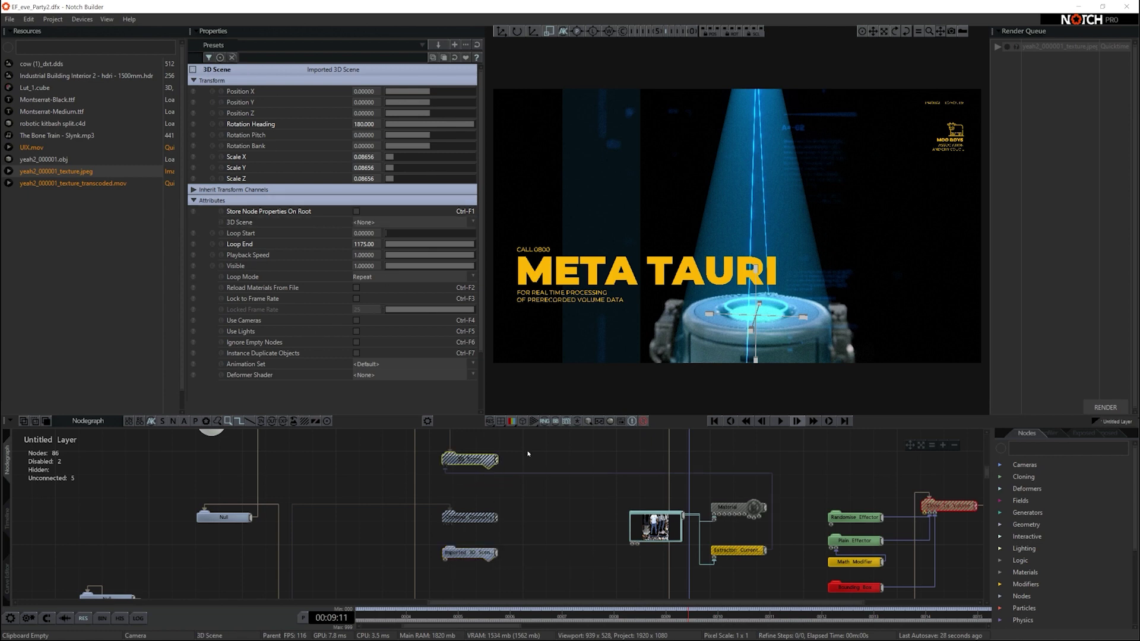
{"action": "left_click", "coordinate": [390, 224]}
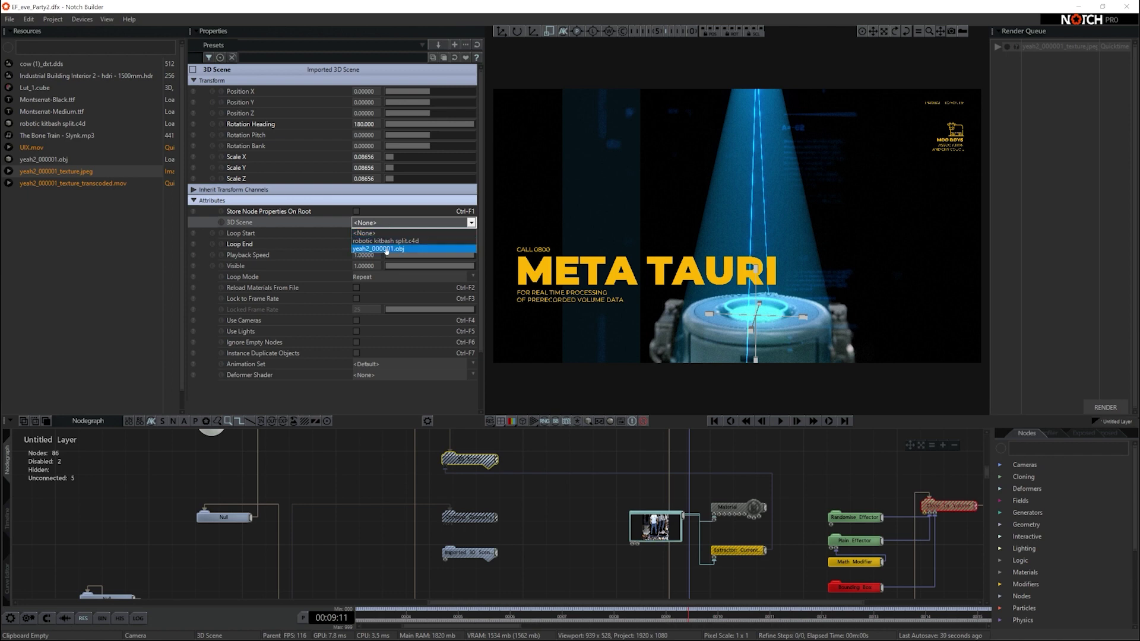
{"action": "left_click", "coordinate": [386, 237]}
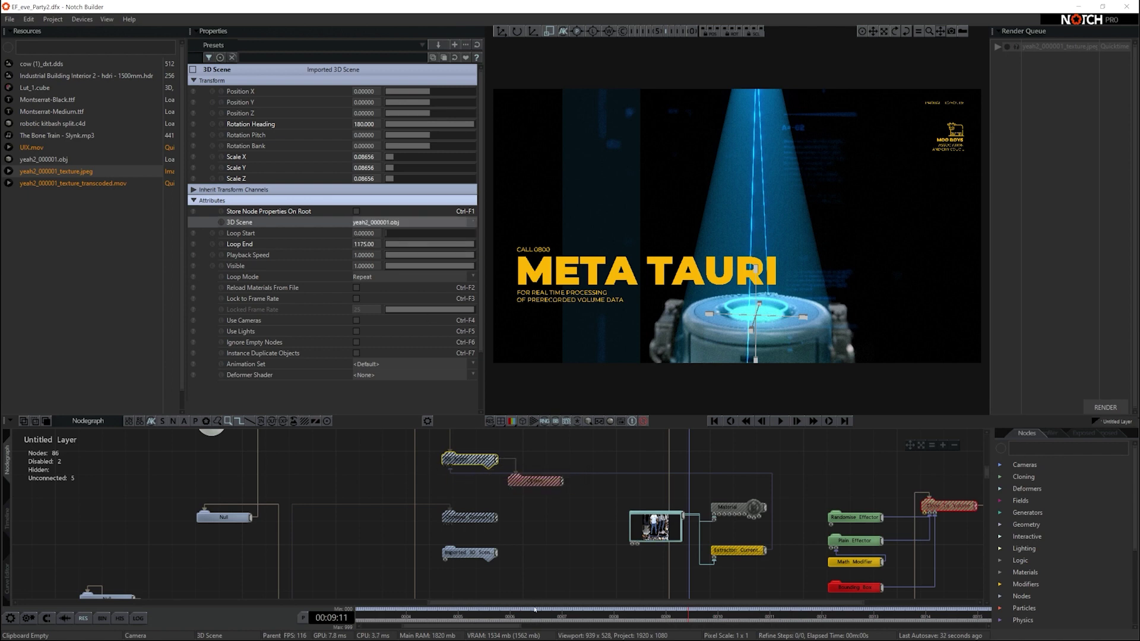
{"action": "left_click", "coordinate": [478, 553]}
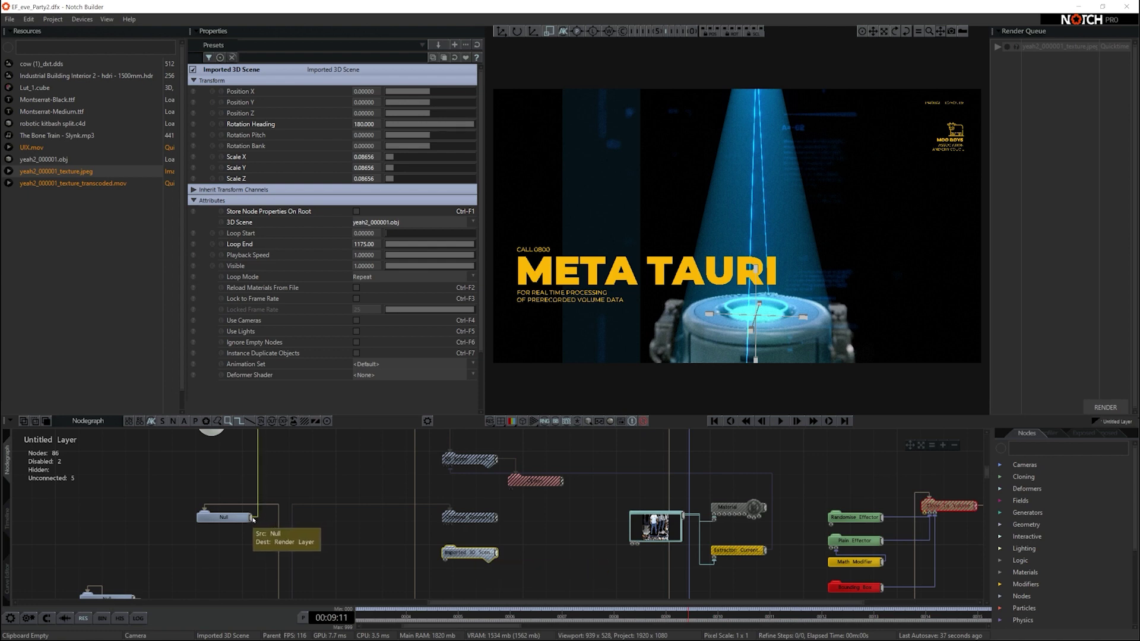
Connect the video Material to the figure's Object node input.
{"action": "left_click_drag", "start_coordinate": [252, 517], "coordinate": [446, 553]}
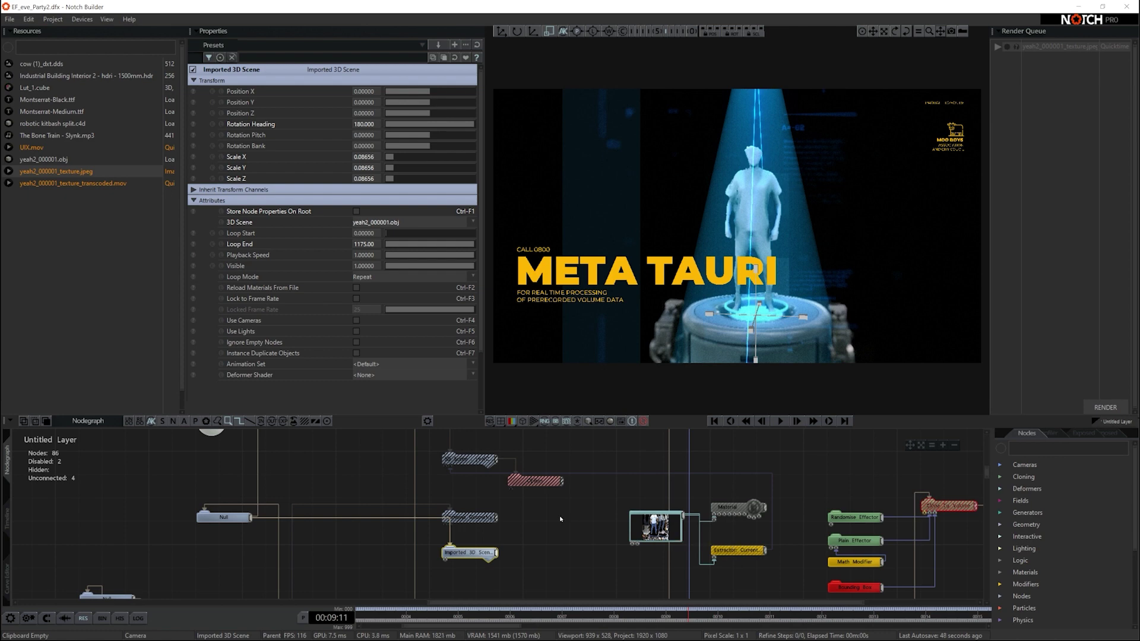
{"action": "middle_click_drag", "start_coordinate": [567, 612], "coordinate": [463, 536]}
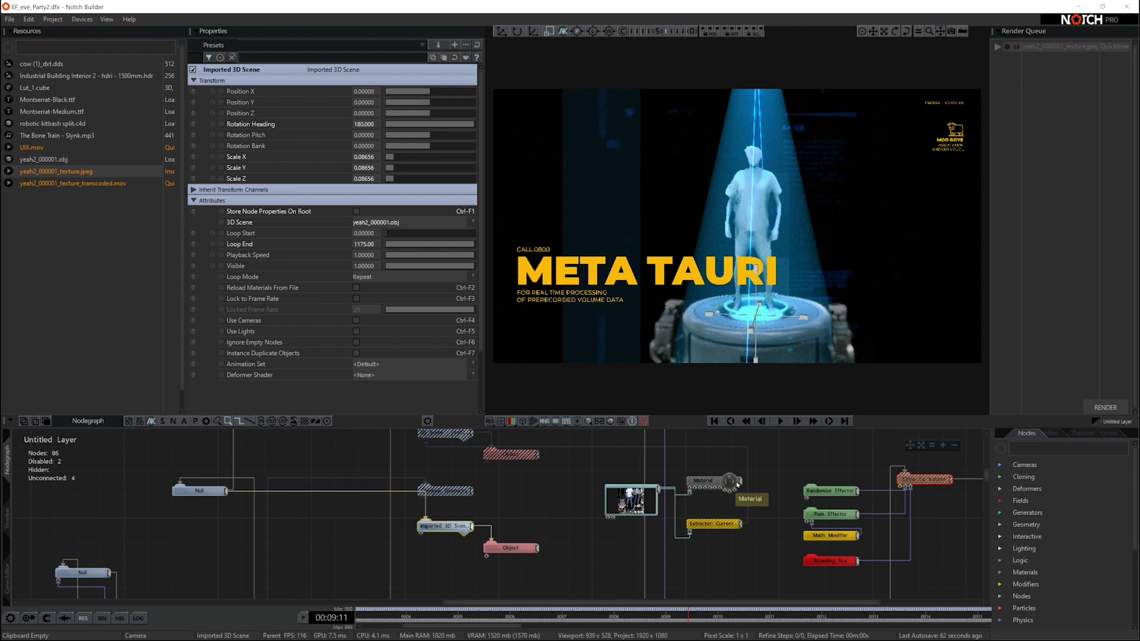
{"action": "left_click_drag", "start_coordinate": [740, 482], "coordinate": [486, 558]}
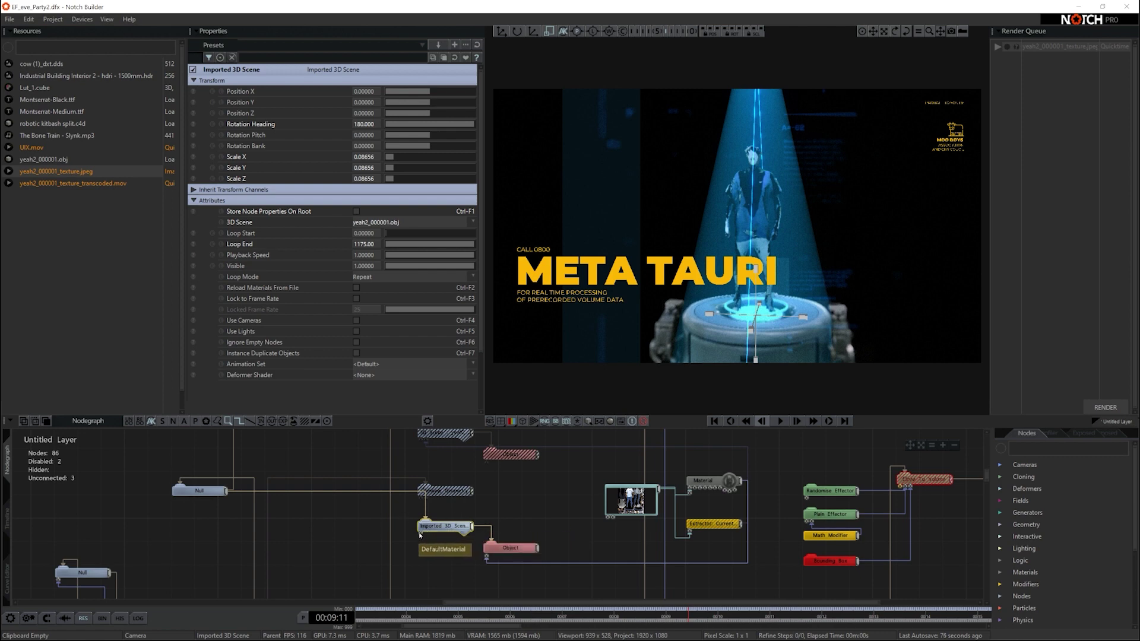
Wire the Extractor output into the Imported 3D Scene's LWS Time Control.
{"action": "left_click", "coordinate": [462, 528]}
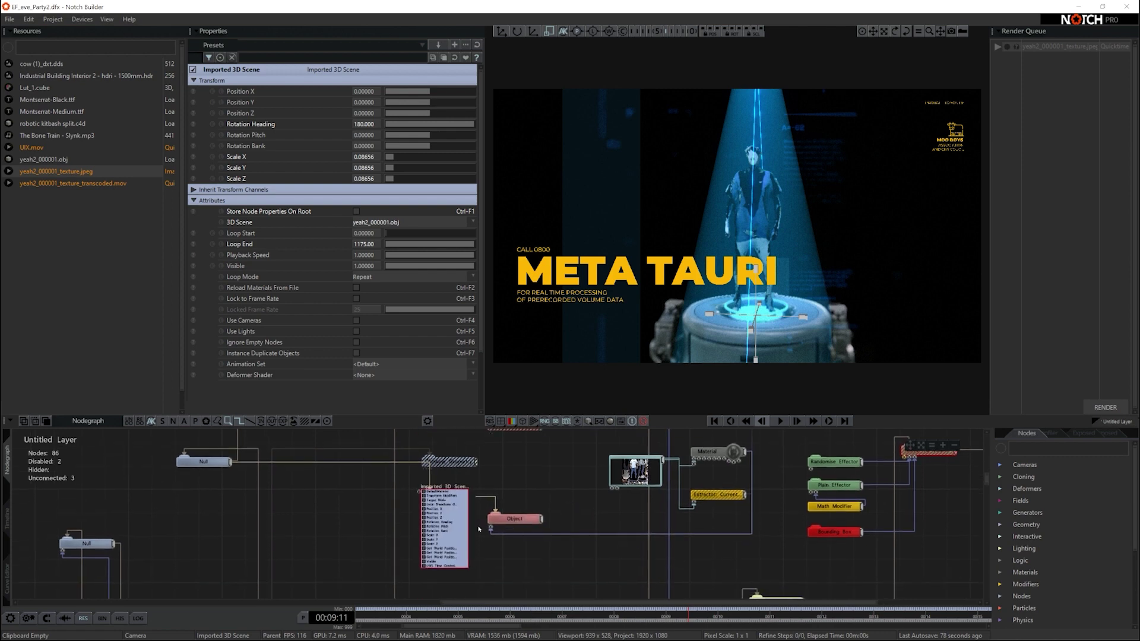
{"action": "left_click_drag", "start_coordinate": [744, 496], "coordinate": [740, 515]}
{"action": "left_click_drag", "start_coordinate": [526, 600], "coordinate": [423, 568]}
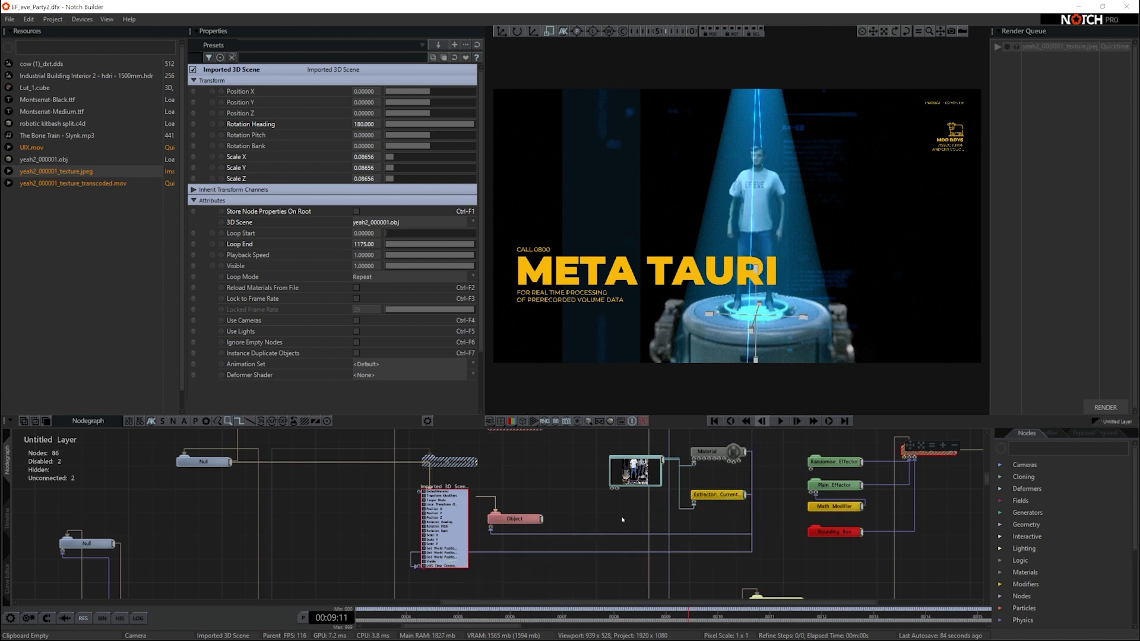
{"action": "left_click", "coordinate": [633, 471]}
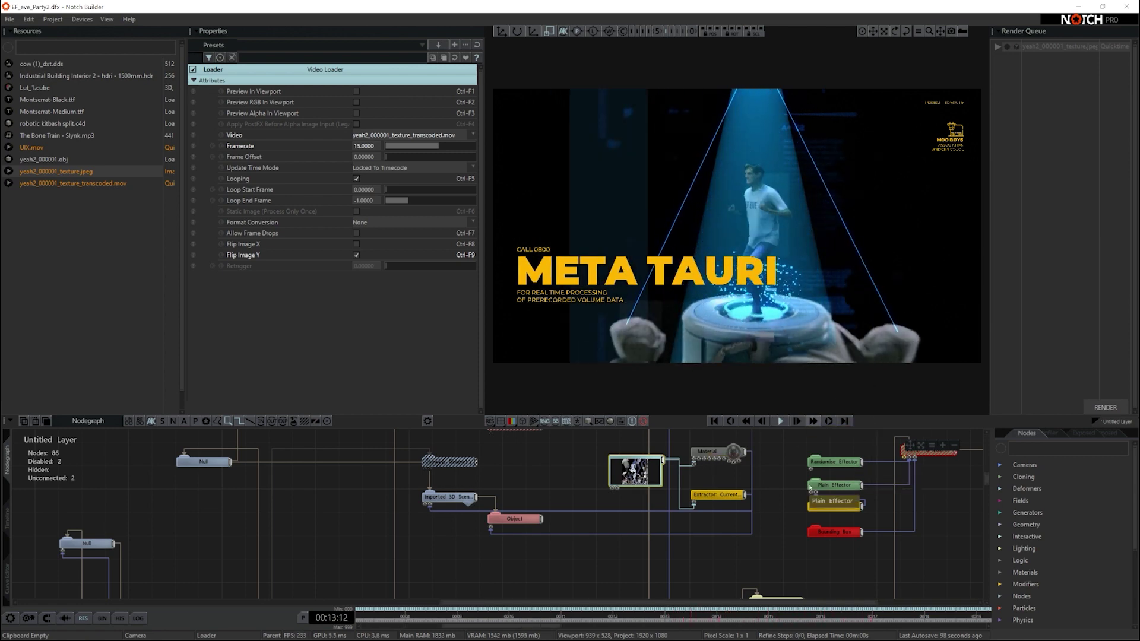
Pan the node graph to the effectors and select the Randomise Effector node.
{"action": "middle_click_drag", "start_coordinate": [685, 525], "coordinate": [535, 549]}
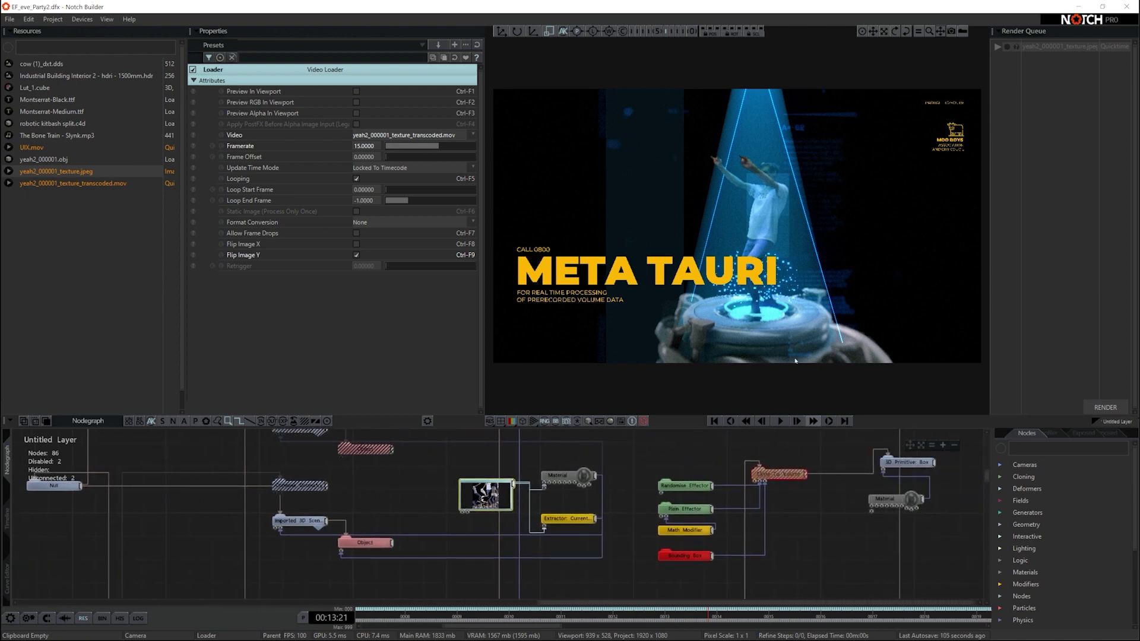
{"action": "left_click", "coordinate": [691, 485]}
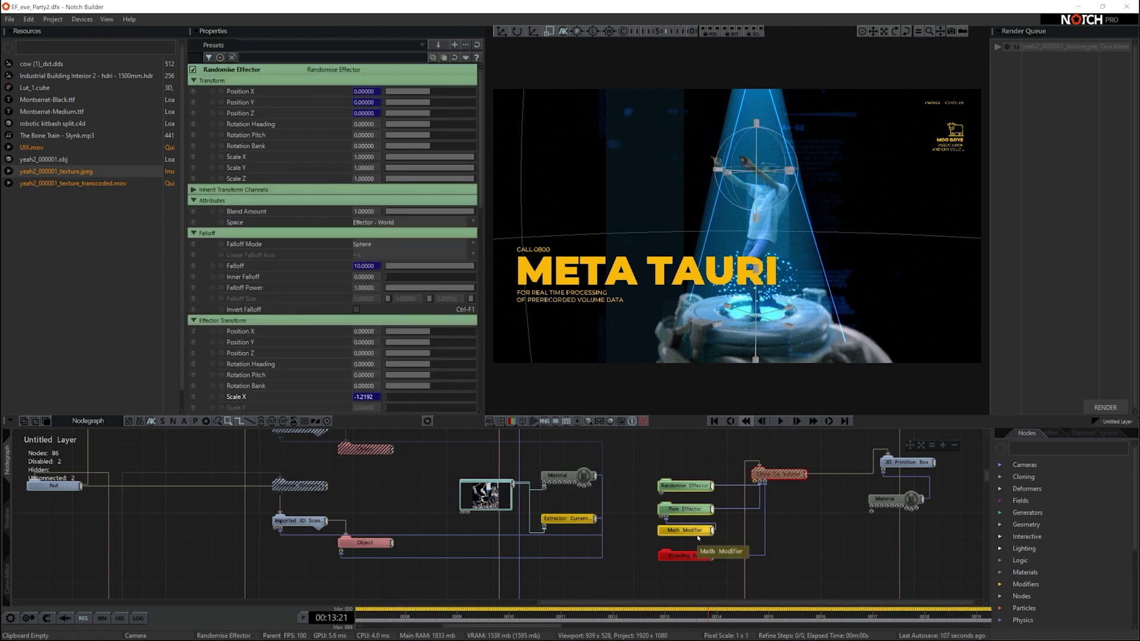
Disable the three effector and modifier nodes and feed the Object into Clone To Volume's Source Object.
{"action": "key", "text": "ctrl+e"}
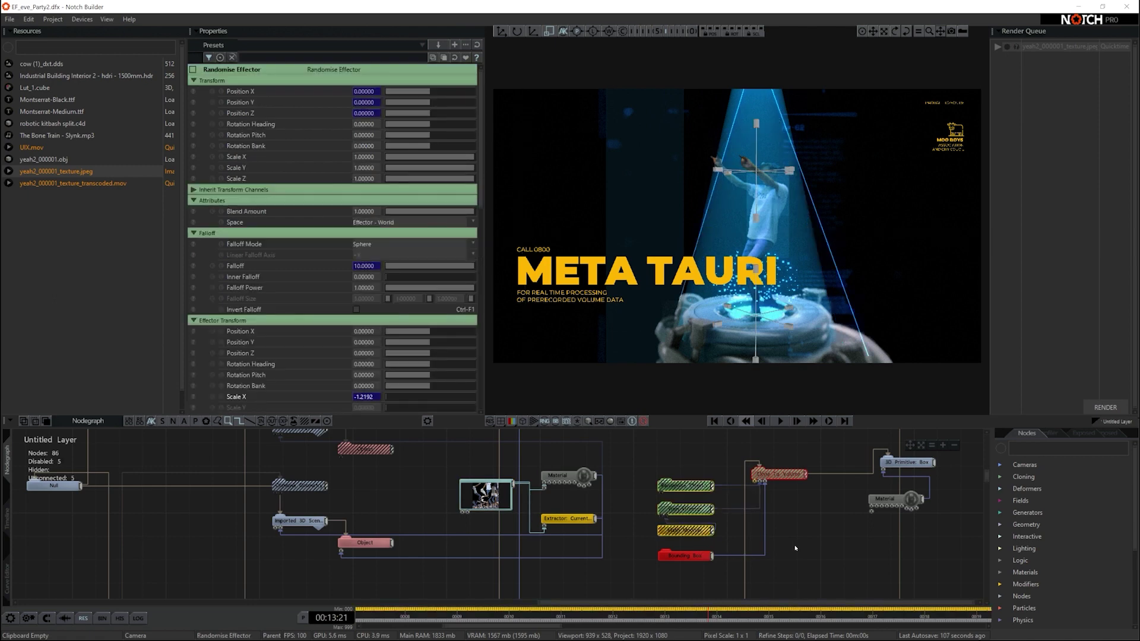
{"action": "left_click", "coordinate": [392, 544]}
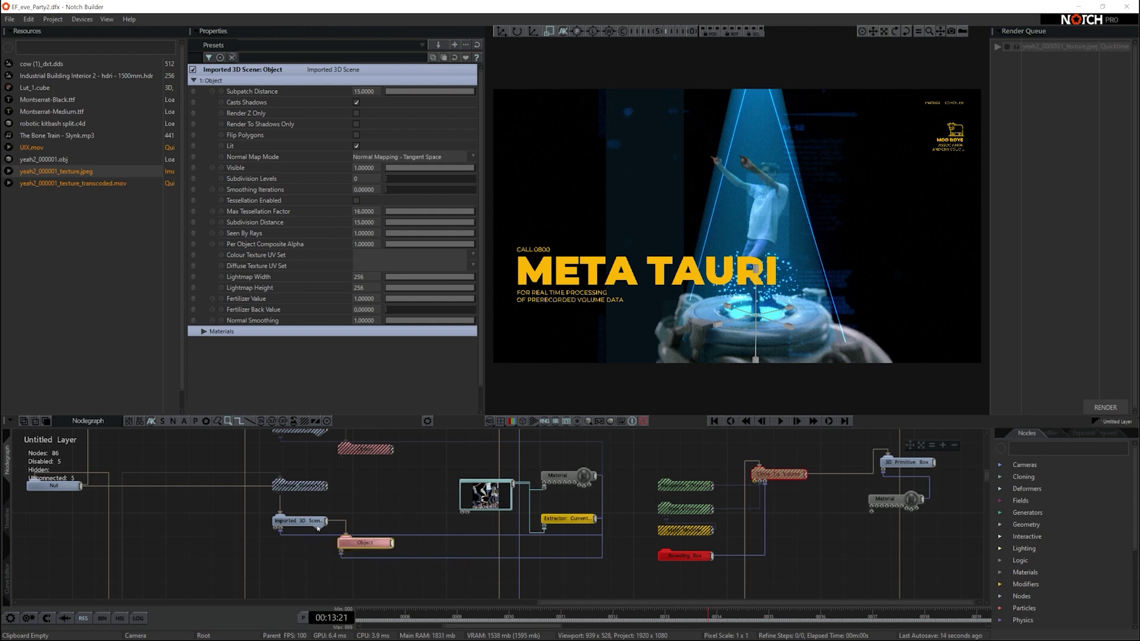
{"action": "mouse_move", "coordinate": [318, 527]}
{"action": "left_mouse_down"}
{"action": "mouse_move", "coordinate": [600, 526]}
{"action": "mouse_move", "coordinate": [799, 475]}
{"action": "mouse_move", "coordinate": [757, 482]}
{"action": "left_mouse_up"}
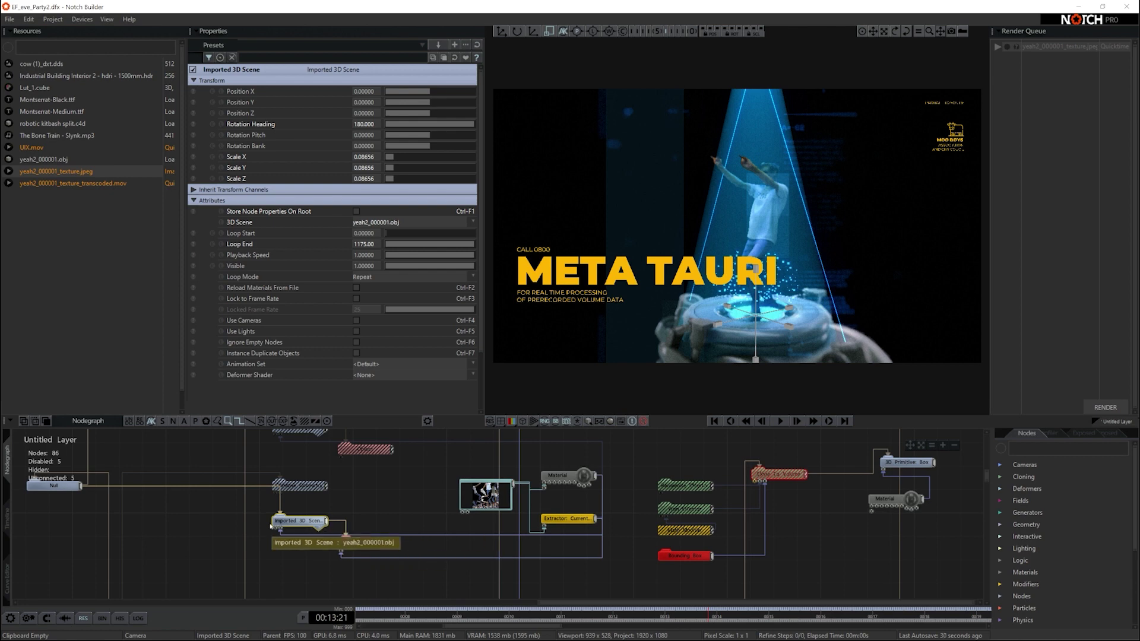
{"action": "mouse_move", "coordinate": [393, 542]}
{"action": "left_mouse_down"}
{"action": "mouse_move", "coordinate": [457, 558]}
{"action": "mouse_move", "coordinate": [766, 504]}
{"action": "mouse_move", "coordinate": [755, 482]}
{"action": "left_mouse_up"}
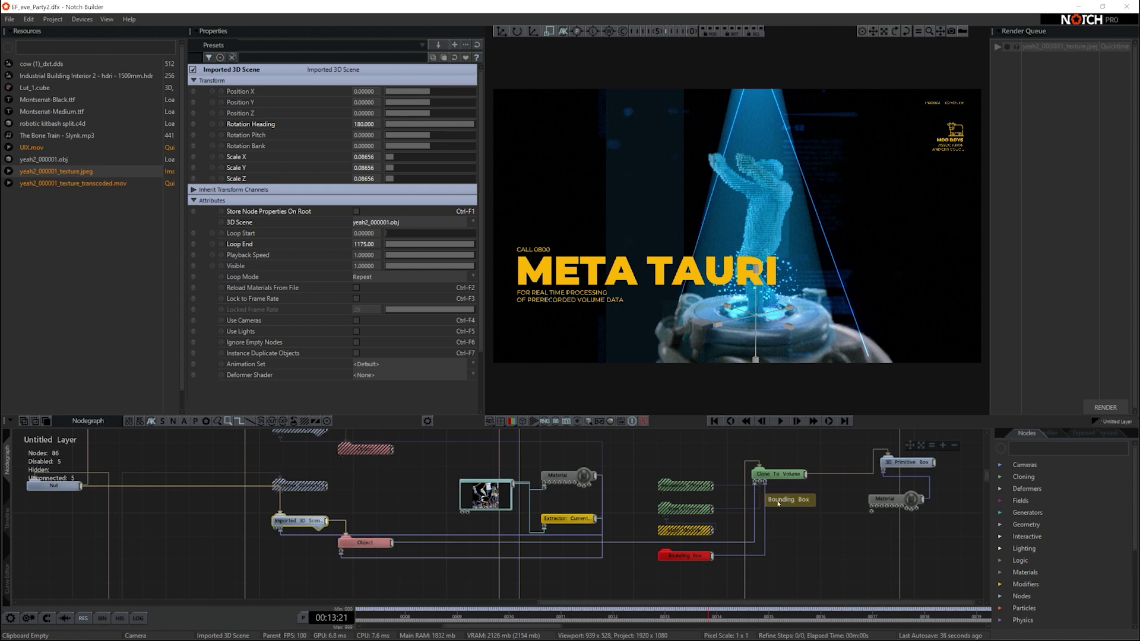
Zoom in on the voxel figure and set Clone To Volume's Clone Scale to 0.52023.
{"action": "left_click", "coordinate": [912, 463]}
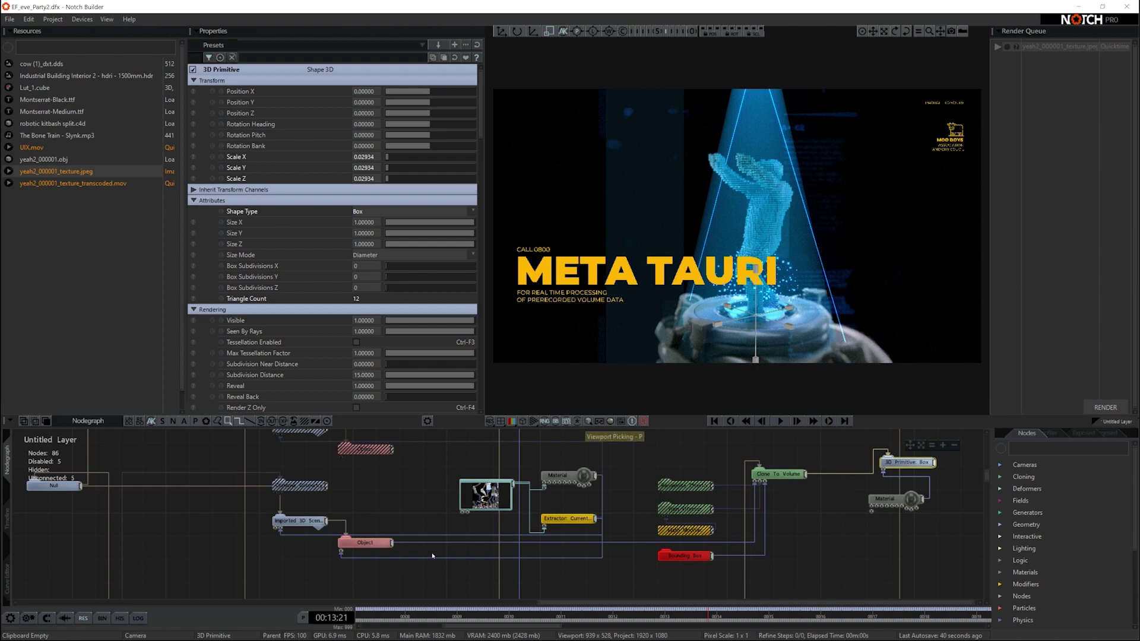
{"action": "left_click", "coordinate": [778, 474]}
{"action": "left_click_drag", "start_coordinate": [736, 238], "coordinate": [788, 255]}
{"action": "scroll", "coordinate": [787, 255], "scroll_direction": "up", "scroll_amount": 10}
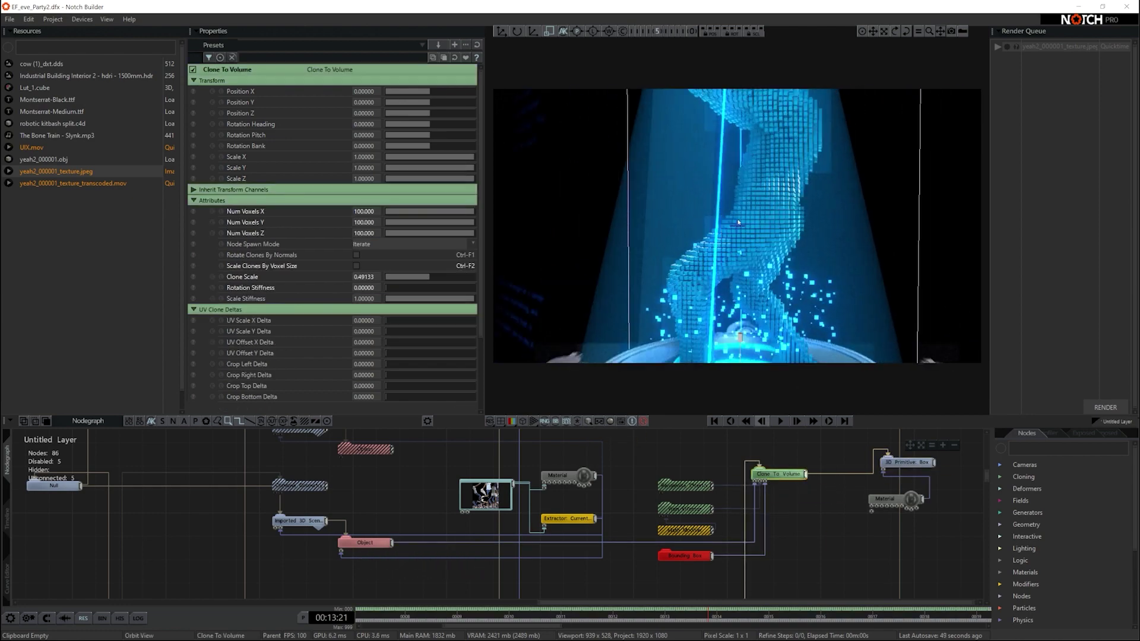
{"action": "scroll", "coordinate": [750, 269], "scroll_direction": "up", "scroll_amount": 3}
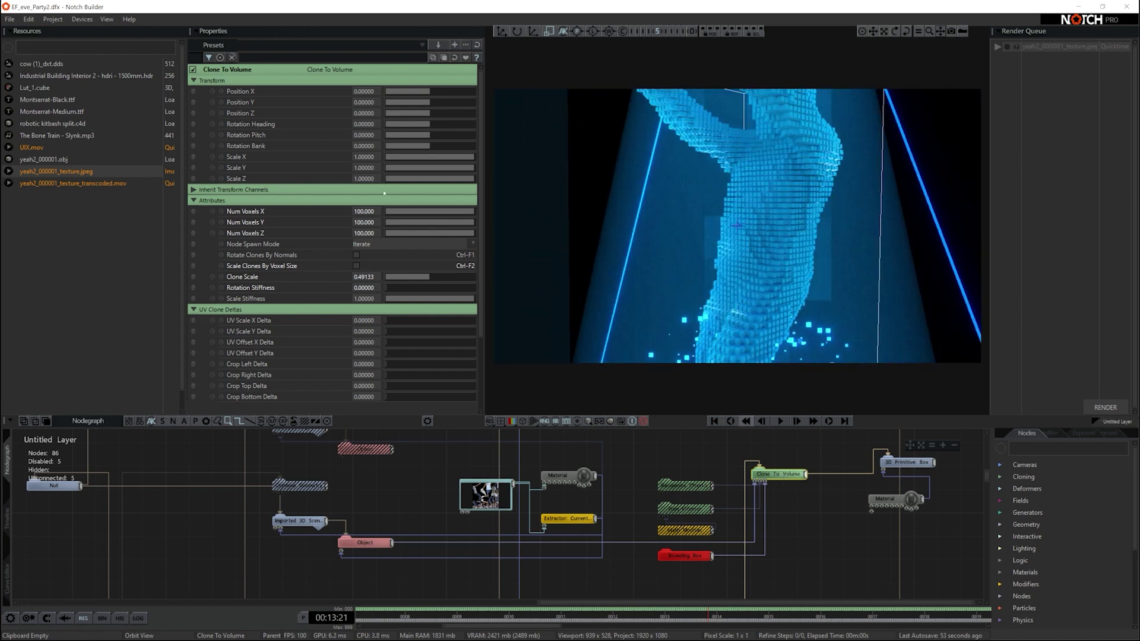
{"action": "left_click_drag", "start_coordinate": [429, 276], "coordinate": [433, 281]}
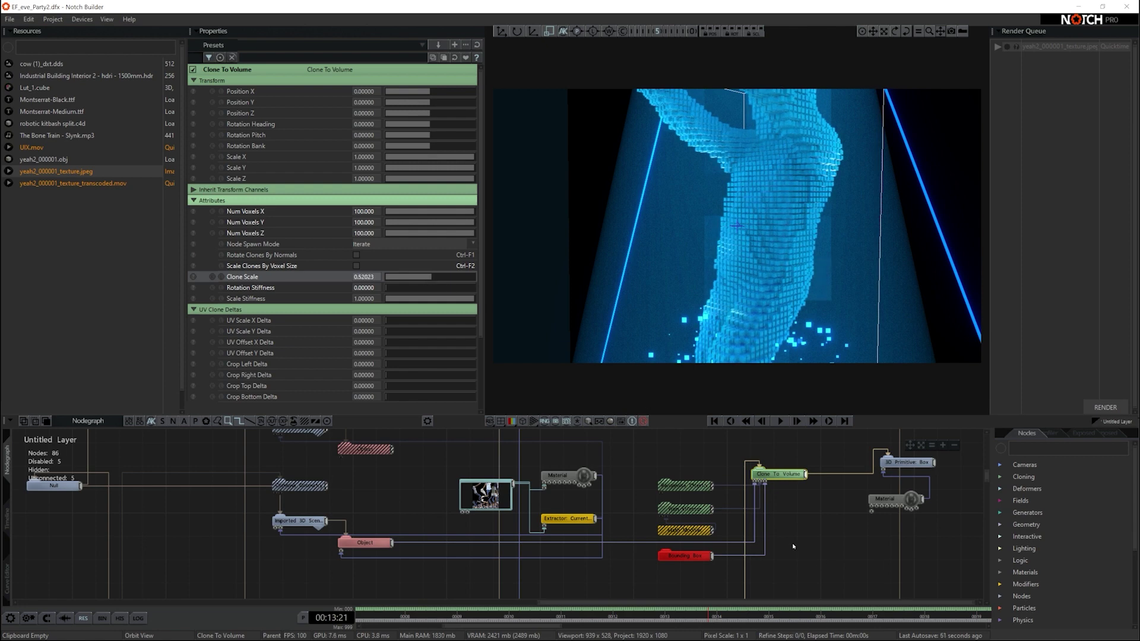
Reconnect the Plain Effector to Clone To Volume and re-enable the Math Modifier.
{"action": "left_click_drag", "start_coordinate": [713, 509], "coordinate": [758, 482]}
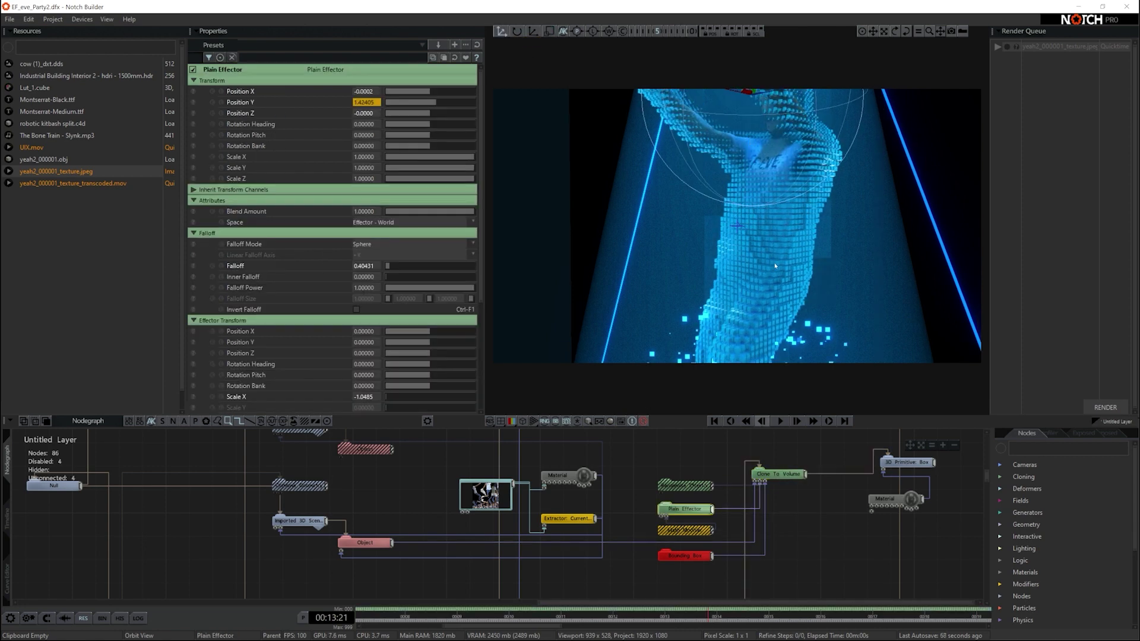
{"action": "left_click_drag", "start_coordinate": [753, 106], "coordinate": [765, 81]}
{"action": "key", "text": "ctrl+z"}
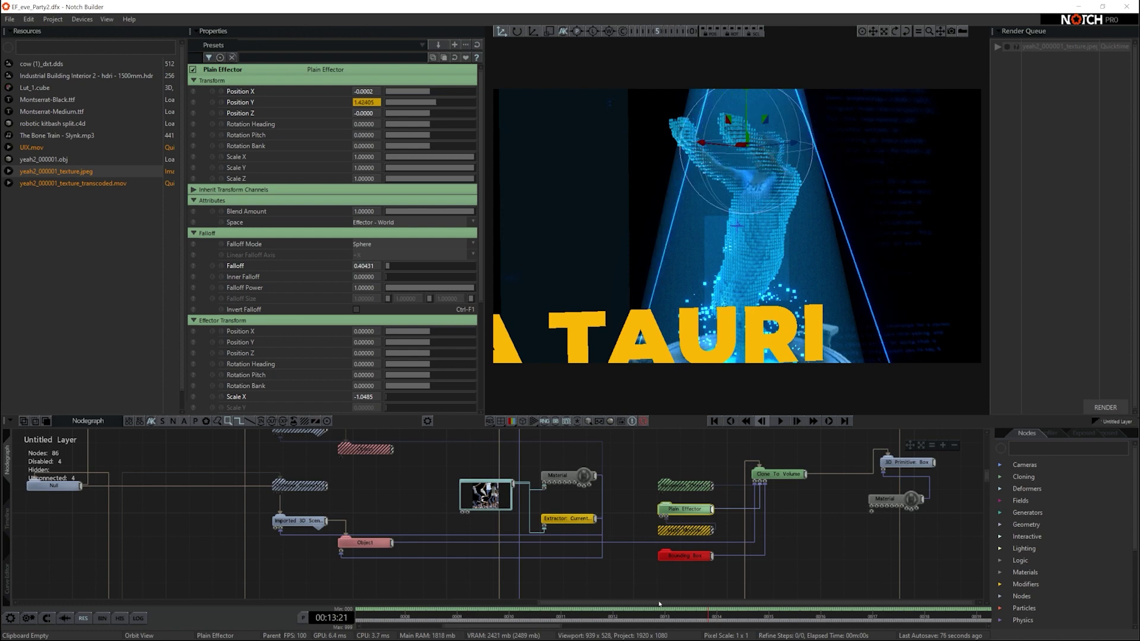
{"action": "left_click", "coordinate": [697, 530]}
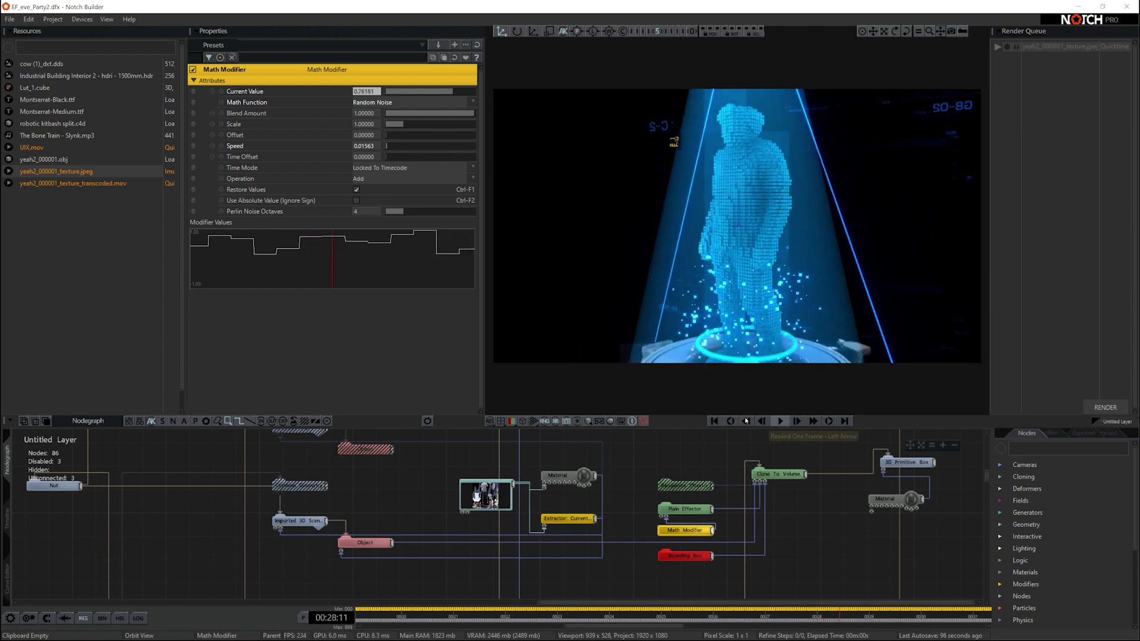
Re-enable the hatched Randomise Effector node so the voxel cubes scatter again.
{"action": "left_click", "coordinate": [686, 486]}
{"action": "key", "text": "ctrl+e"}
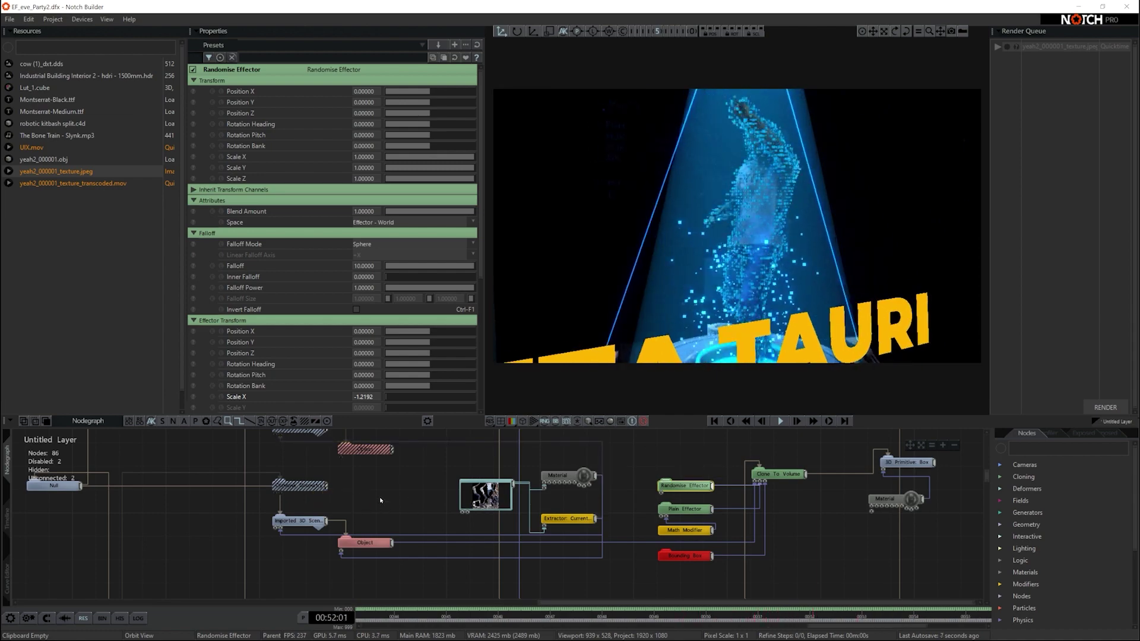
Select the disabled Combine Geometry node to turn on the cyan wireframe lines.
{"action": "left_click", "coordinate": [320, 488]}
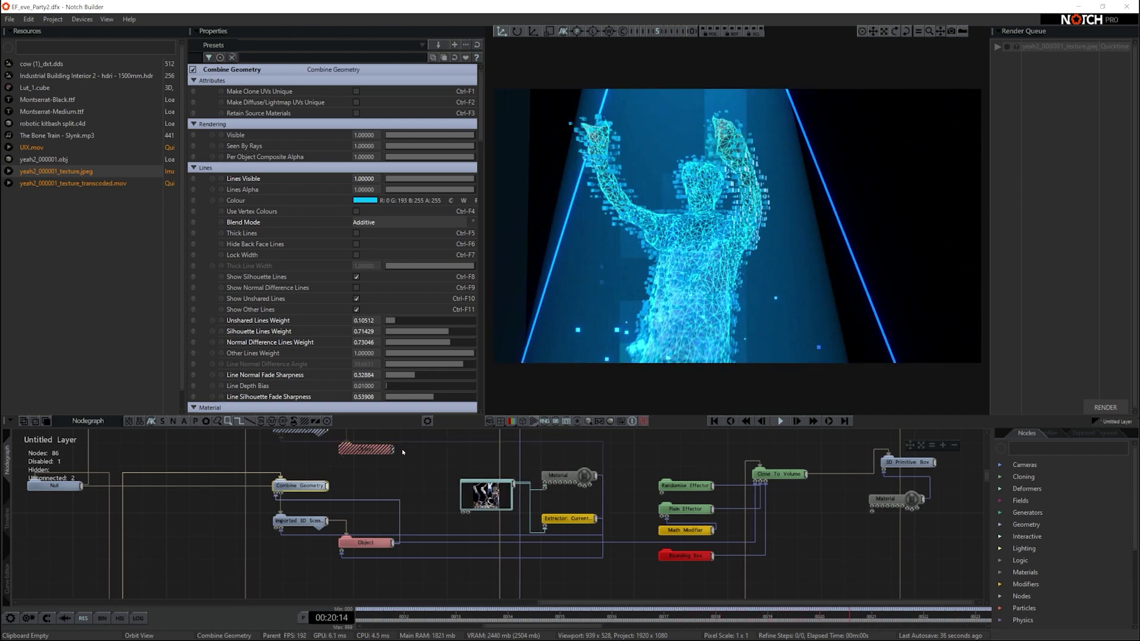
Enable the top yeah2 3D Scene node and link the Material output to its Object1 input.
{"action": "middle_click_drag", "start_coordinate": [403, 452], "coordinate": [416, 488]}
{"action": "left_click", "coordinate": [314, 464]}
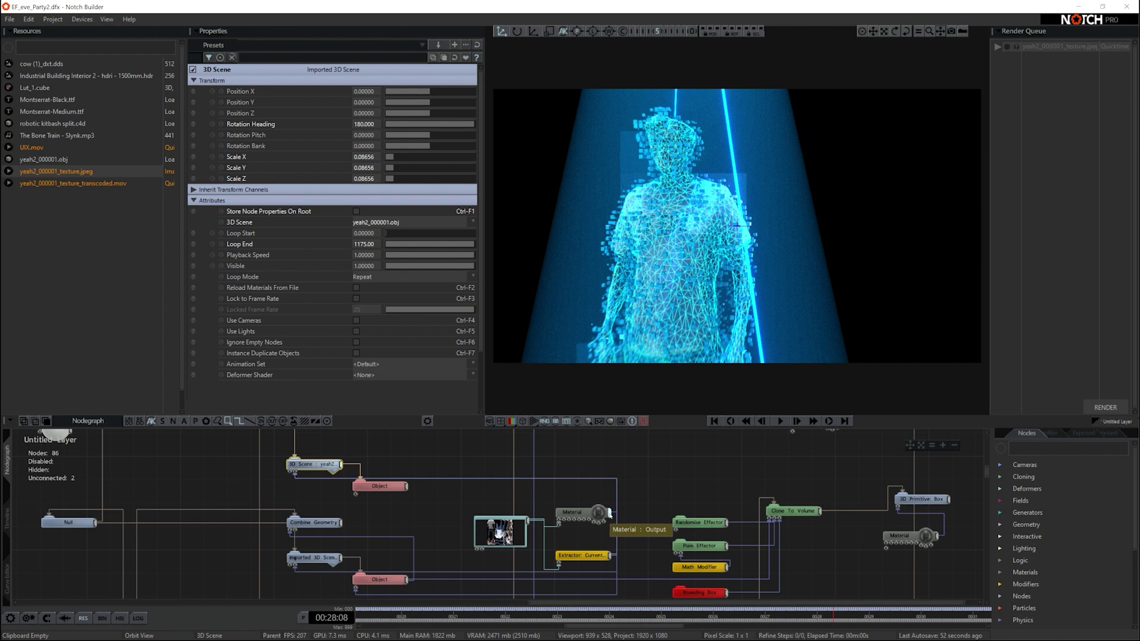
{"action": "left_click_drag", "start_coordinate": [610, 512], "coordinate": [465, 510]}
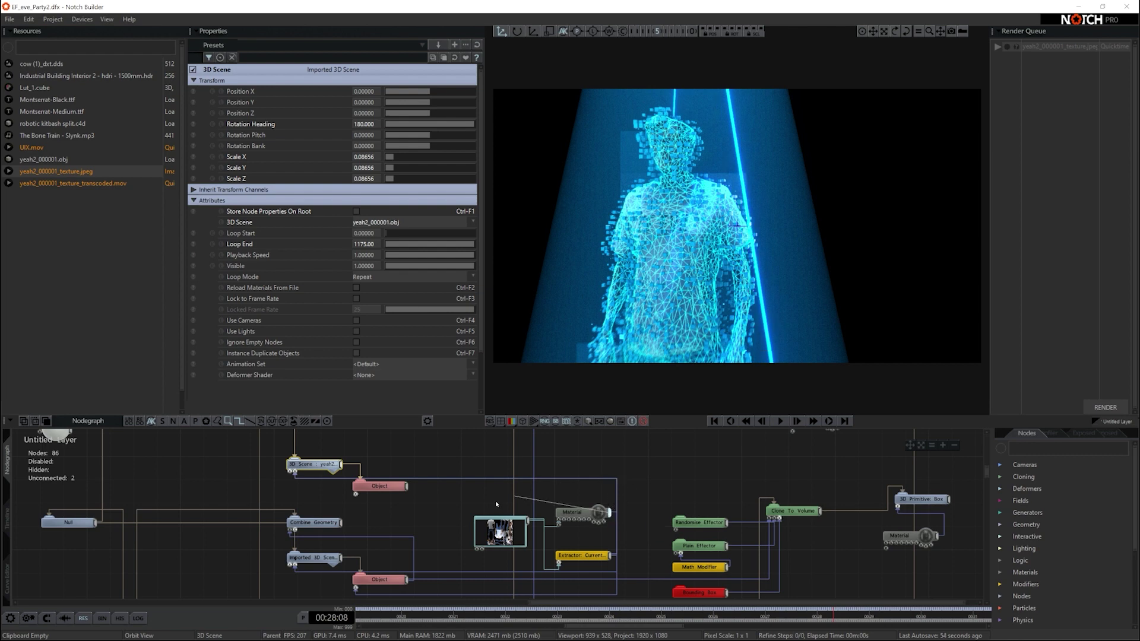
{"action": "left_click_drag", "start_coordinate": [356, 496], "coordinate": [356, 496]}
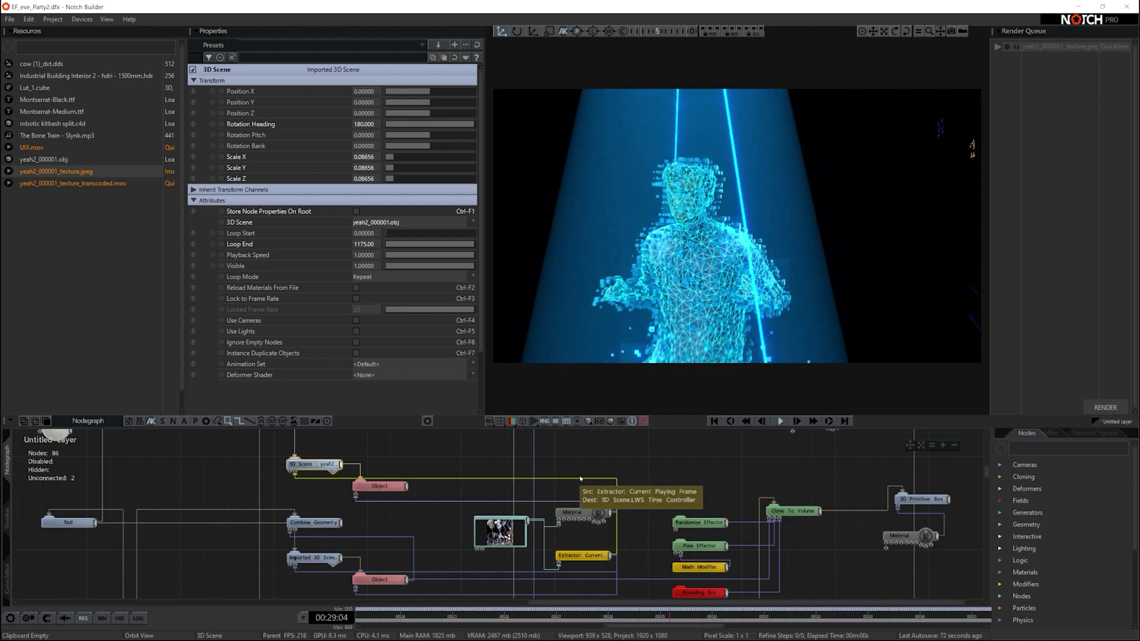
{"action": "scroll", "coordinate": [618, 487], "scroll_direction": "down", "scroll_amount": 3}
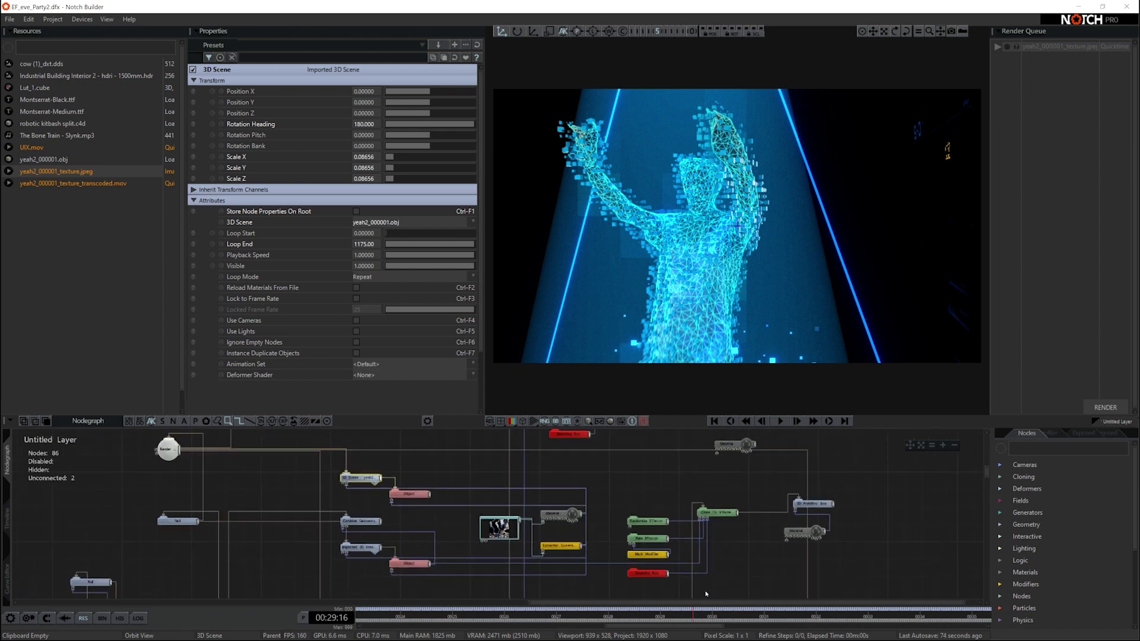